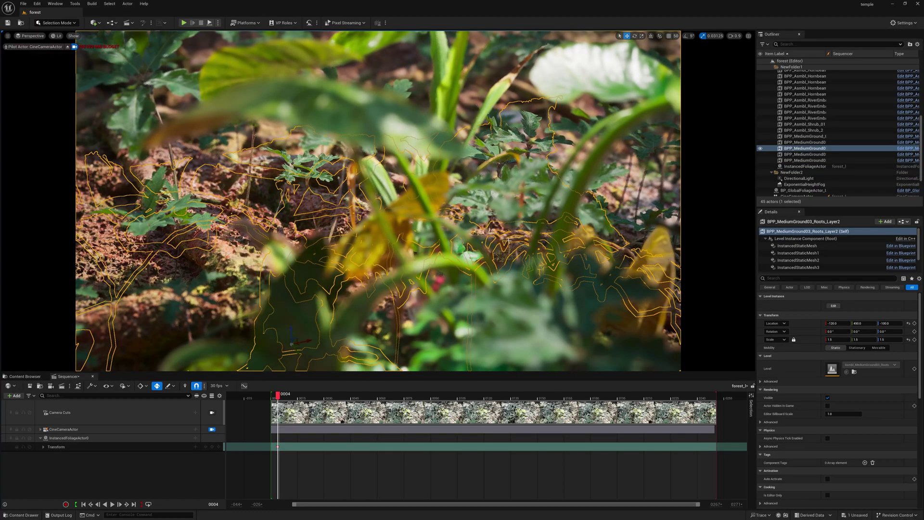
- Create a new level from the Empty Level template
{"action": "left_click", "coordinate": [23, 3]}
{"action": "left_click", "coordinate": [38, 31]}
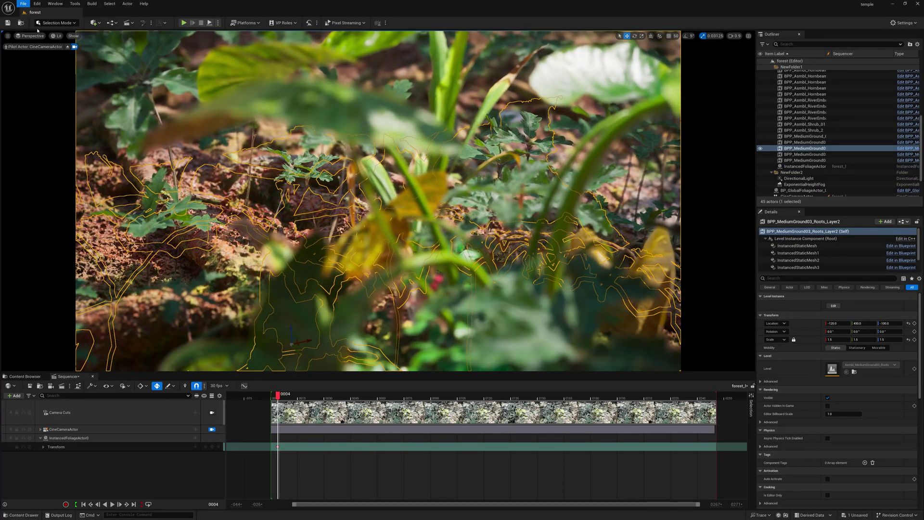
{"action": "key", "text": "ctrl+n"}
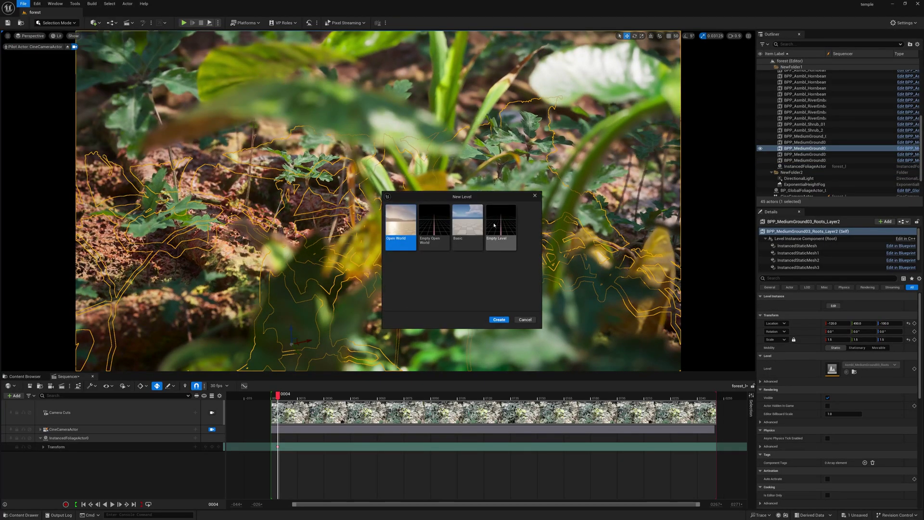
{"action": "left_click", "coordinate": [494, 225]}
{"action": "left_click", "coordinate": [498, 319]}
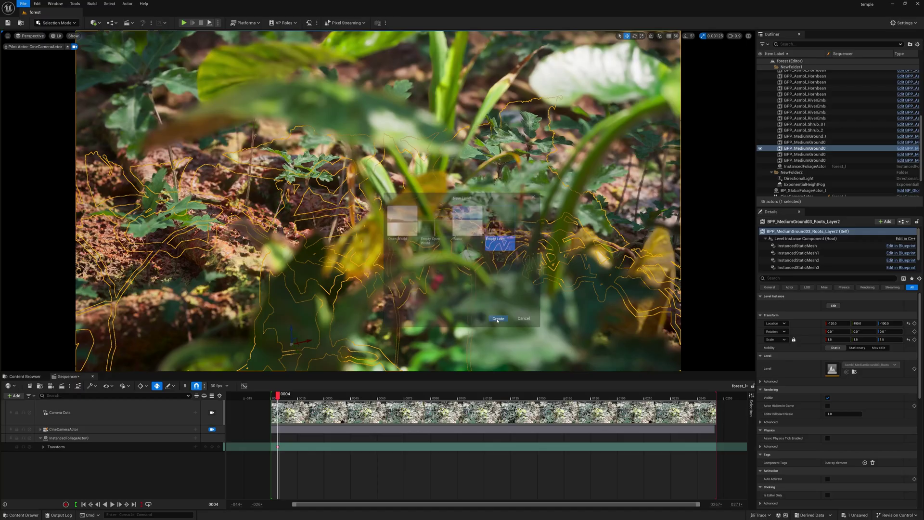
- Browse the Asmbly content folder to examine the available packed vegetation, rock and ground assemblies
{"action": "left_click", "coordinate": [29, 425]}
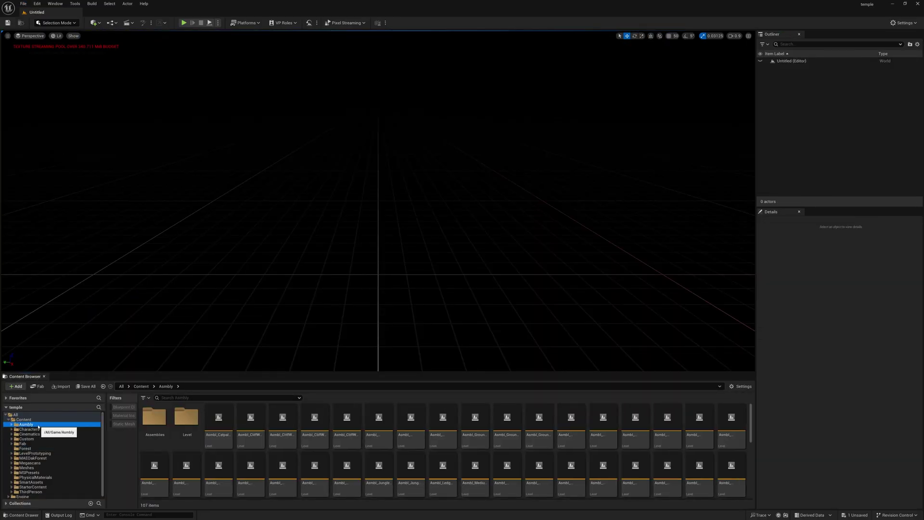
{"action": "scroll", "coordinate": [263, 433], "scroll_direction": "down", "scroll_amount": 5}
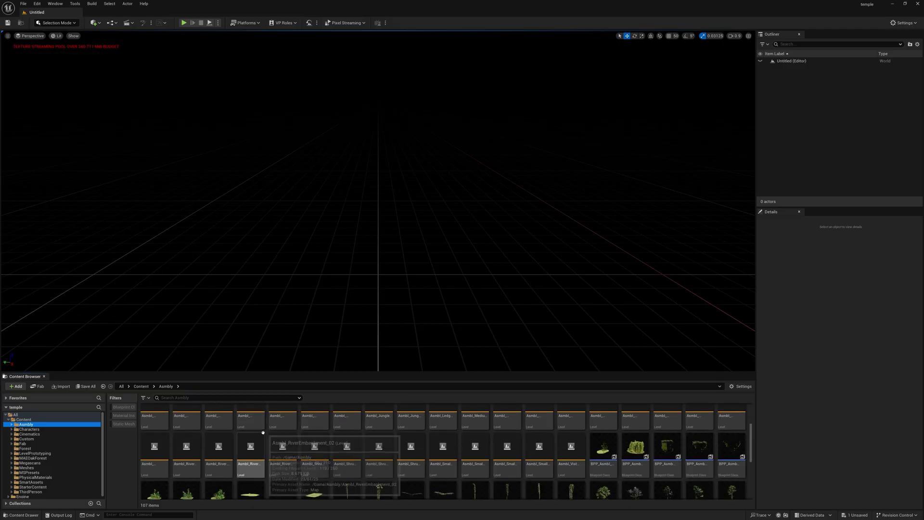
{"action": "scroll", "coordinate": [263, 432], "scroll_direction": "down", "scroll_amount": 2}
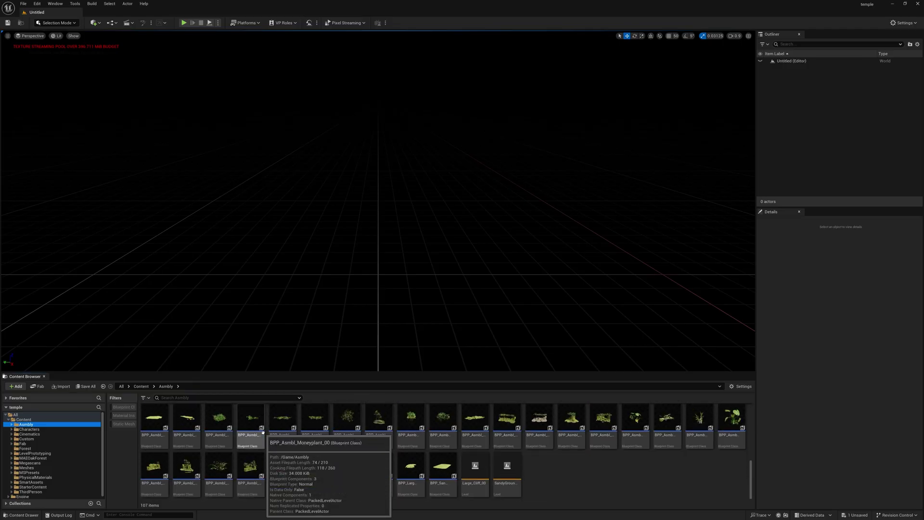
{"action": "scroll", "coordinate": [262, 433], "scroll_direction": "up", "scroll_amount": 7}
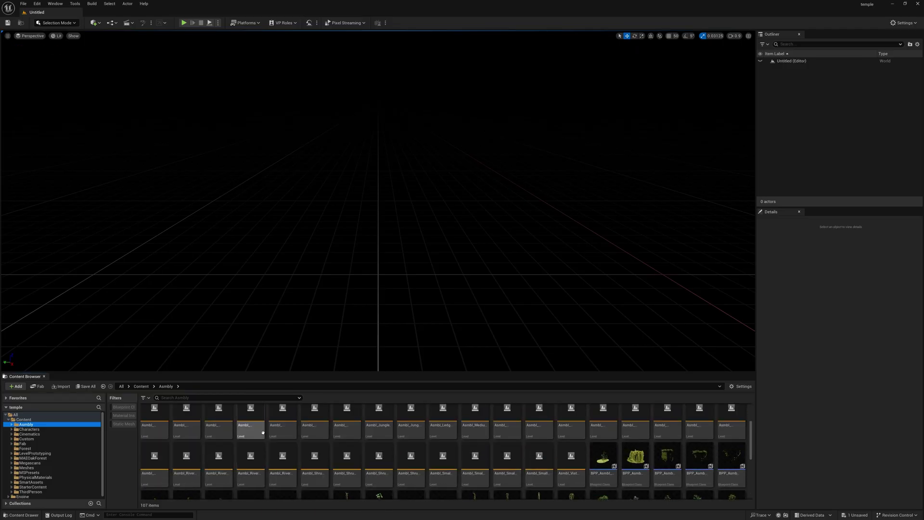
{"action": "scroll", "coordinate": [262, 433], "scroll_direction": "down", "scroll_amount": 5}
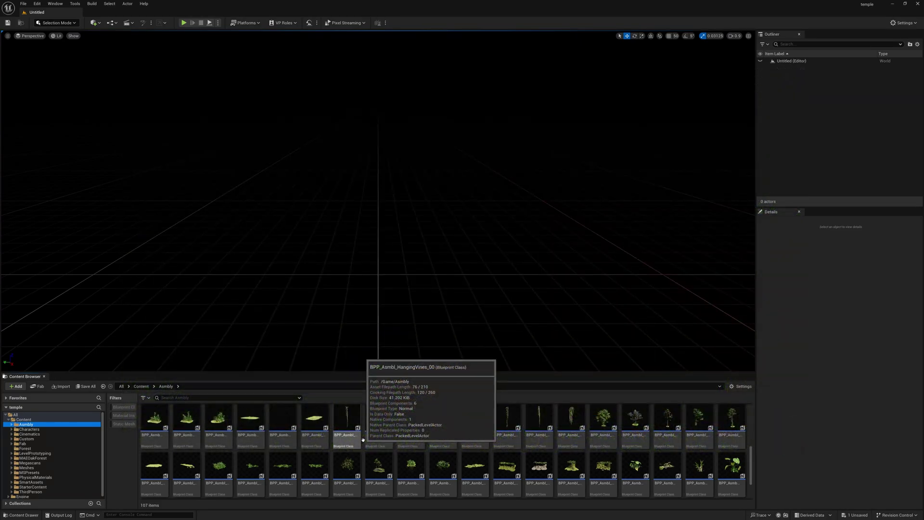
{"action": "scroll", "coordinate": [413, 436], "scroll_direction": "up", "scroll_amount": 1}
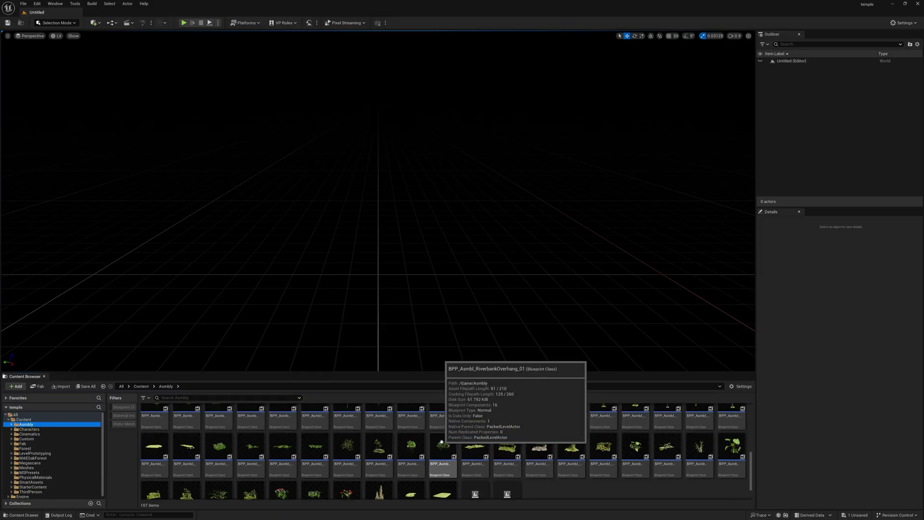
{"action": "scroll", "coordinate": [379, 439], "scroll_direction": "down", "scroll_amount": 1}
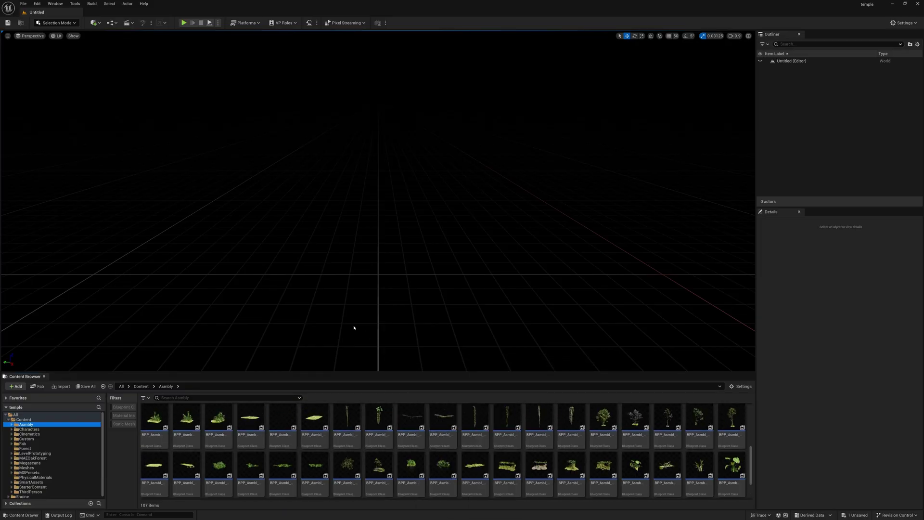
{"action": "right_click_drag", "start_coordinate": [371, 290], "coordinate": [367, 261]}
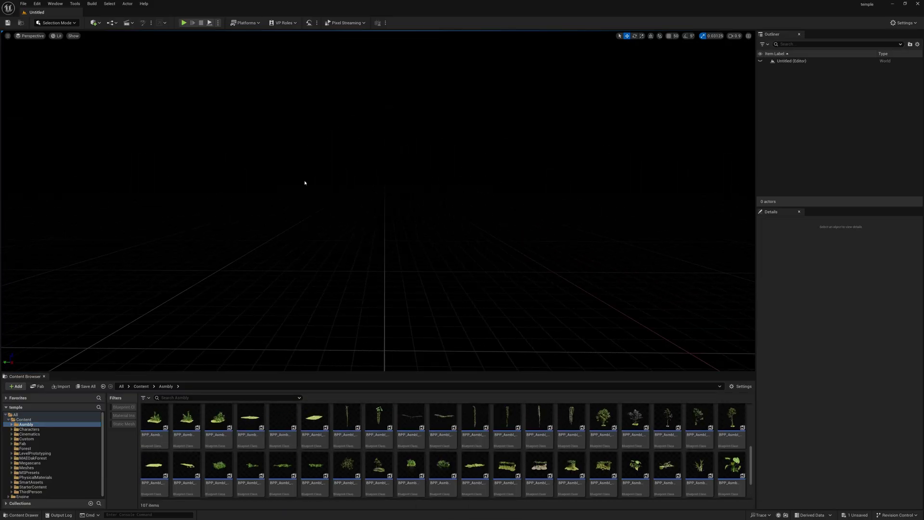
- Use the Env. Light Mixer to add a directional light, sky light, sky atmosphere, volumetric cloud and height fog
{"action": "left_click", "coordinate": [56, 4]}
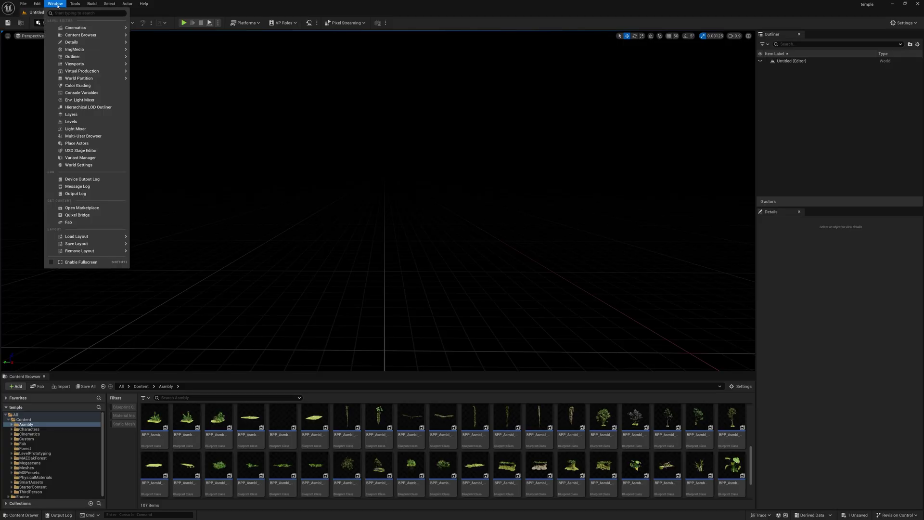
{"action": "left_click", "coordinate": [84, 102]}
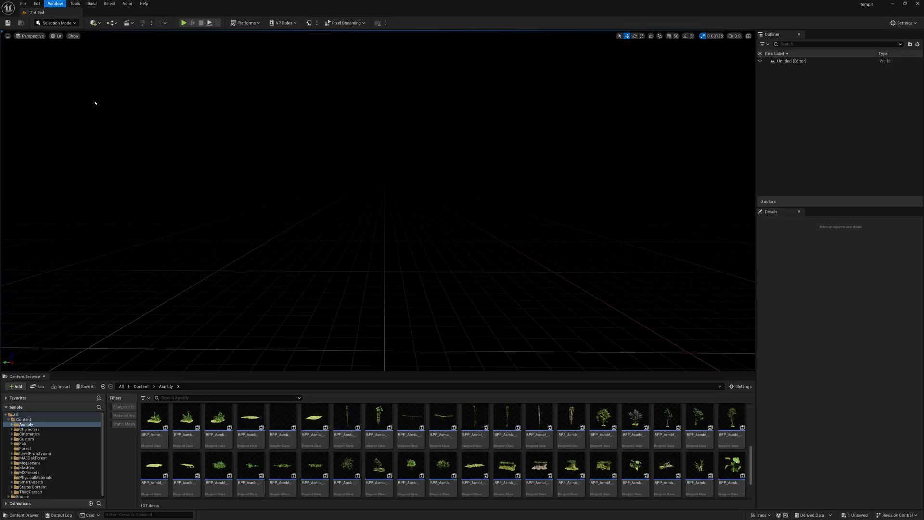
{"action": "left_click", "coordinate": [430, 179]}
{"action": "left_click", "coordinate": [430, 179]}
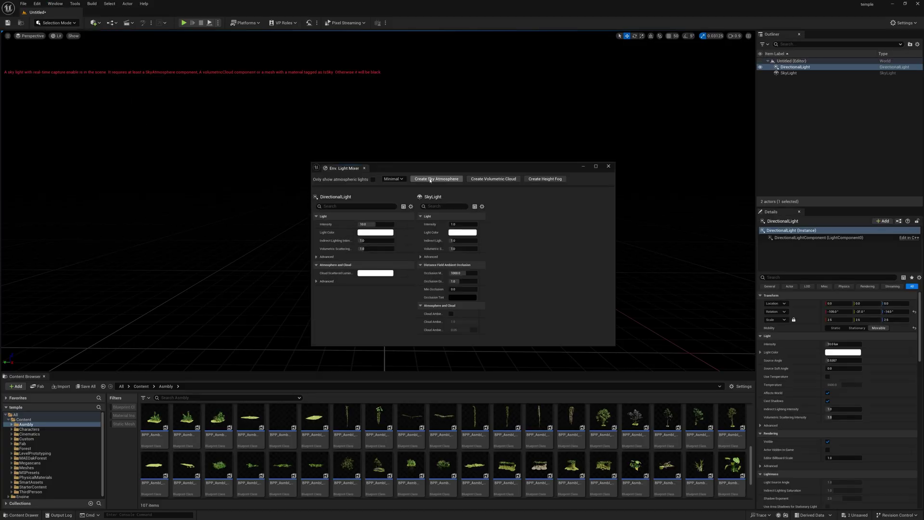
{"action": "left_click", "coordinate": [430, 179]}
{"action": "left_click", "coordinate": [430, 179]}
{"action": "left_click", "coordinate": [430, 179]}
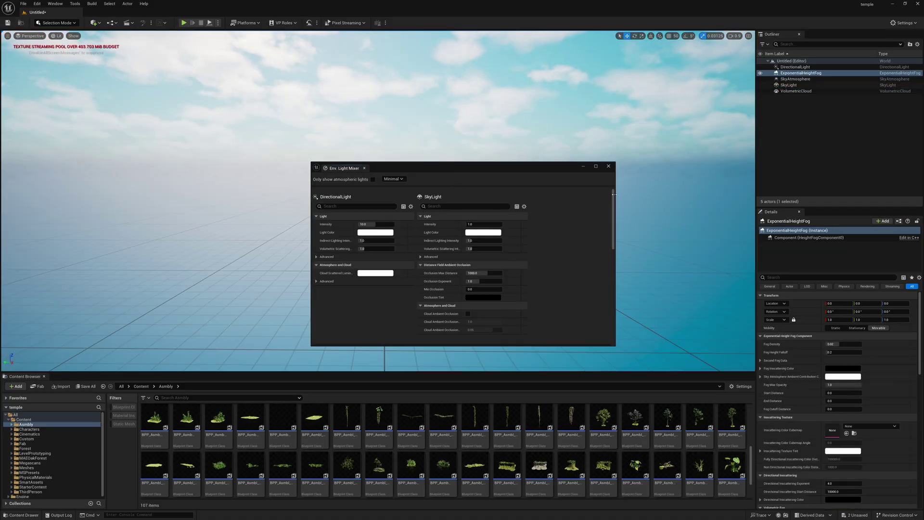
- Enable volumetric fog on the exponential height fog and close the Env. Light Mixer
{"action": "left_click_drag", "start_coordinate": [613, 215], "coordinate": [613, 311]}
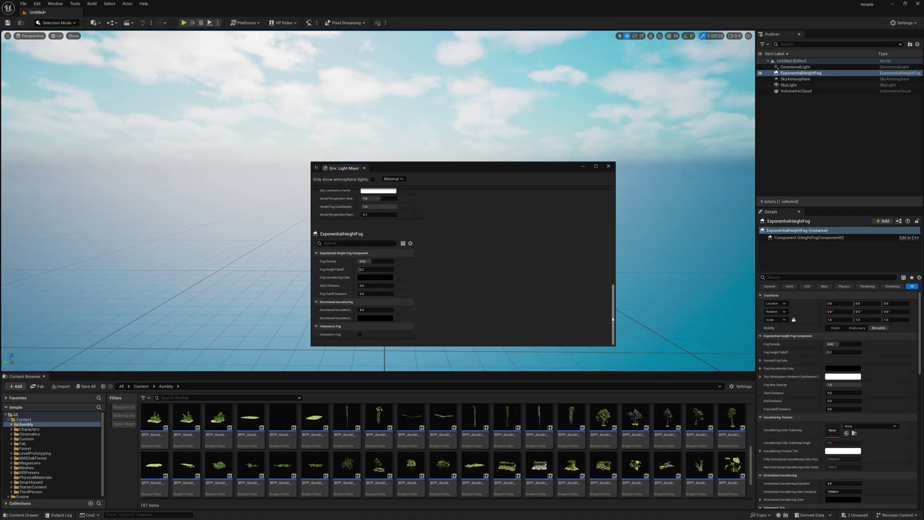
{"action": "left_click", "coordinate": [359, 335]}
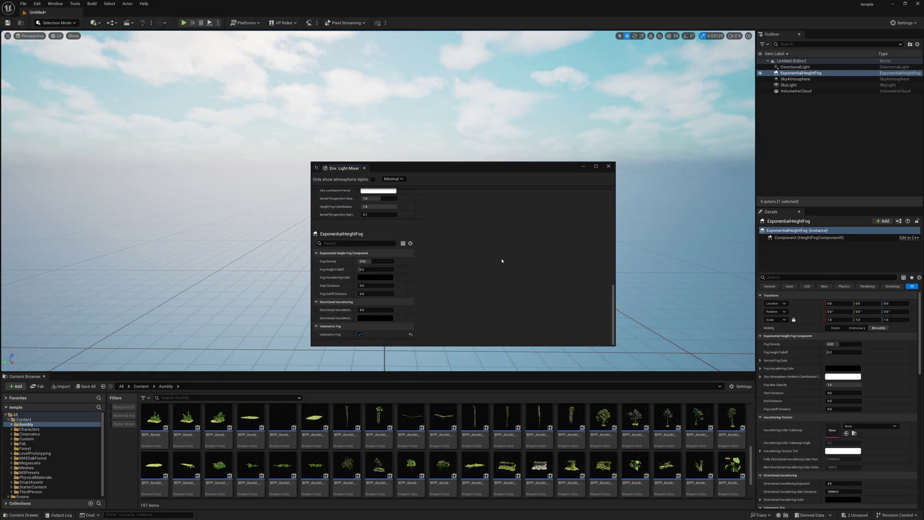
{"action": "left_click", "coordinate": [609, 166]}
- Enlarge the asset thumbnails and place the BPP_Asmbl_JungleGround_00 assembly in the level
{"action": "left_click_drag", "start_coordinate": [483, 221], "coordinate": [426, 230], "text": "alt"}
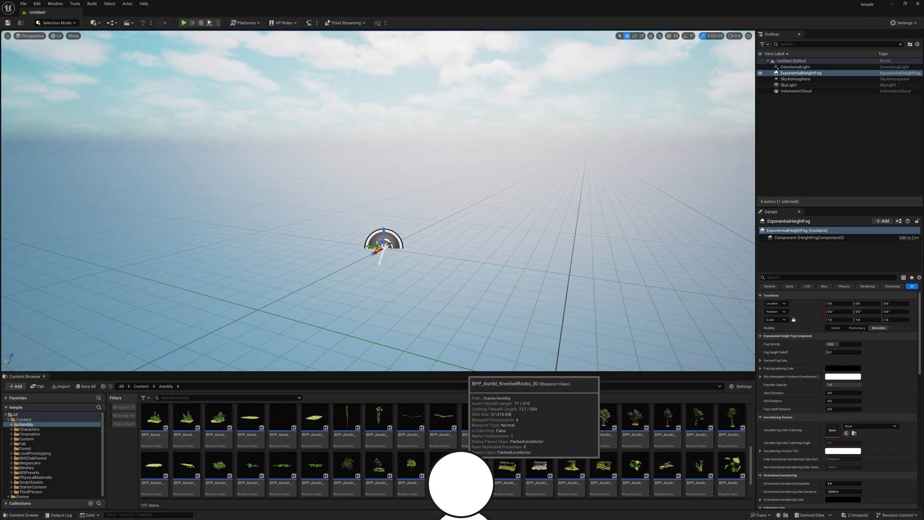
{"action": "scroll", "coordinate": [472, 439], "scroll_direction": "down", "scroll_amount": 2}
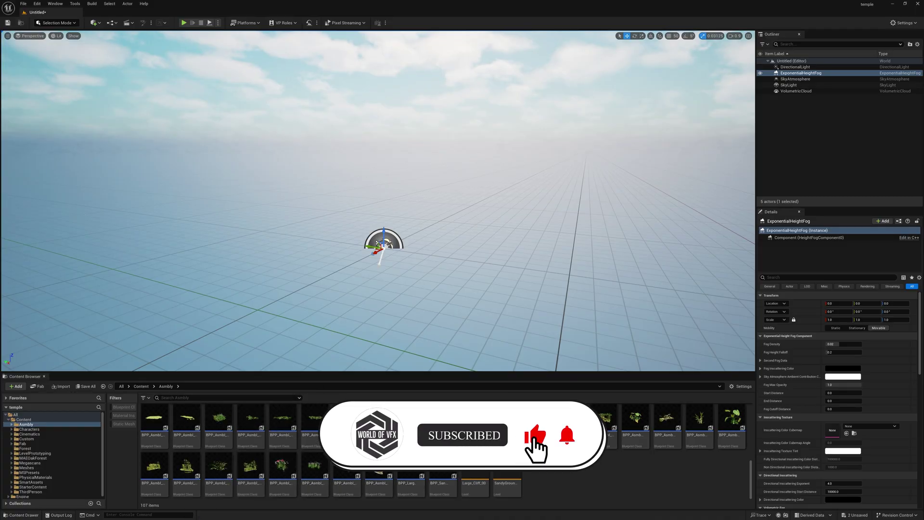
{"action": "scroll", "coordinate": [527, 434], "scroll_direction": "up", "scroll_amount": 3, "text": "ctrl"}
{"action": "scroll", "coordinate": [526, 433], "scroll_direction": "down", "scroll_amount": 1}
{"action": "scroll", "coordinate": [529, 462], "scroll_direction": "down", "scroll_amount": 5}
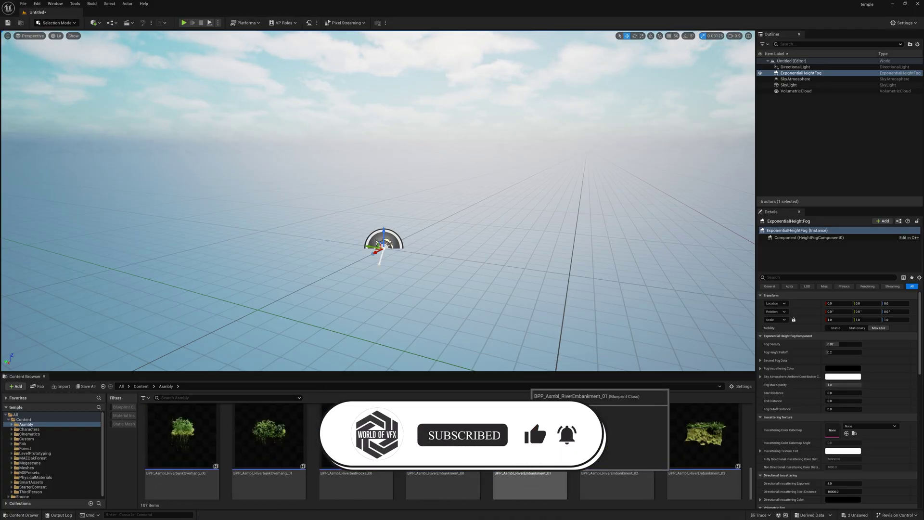
{"action": "scroll", "coordinate": [528, 462], "scroll_direction": "up", "scroll_amount": 5}
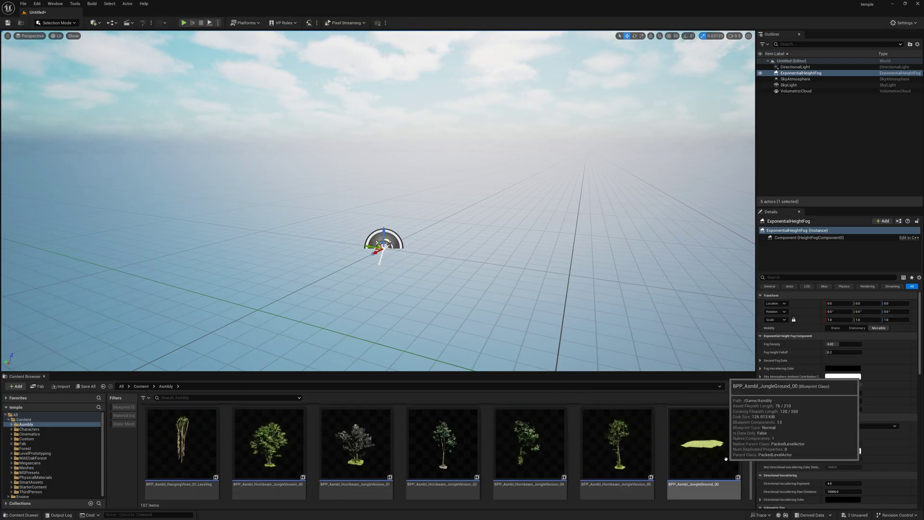
{"action": "left_click", "coordinate": [706, 451]}
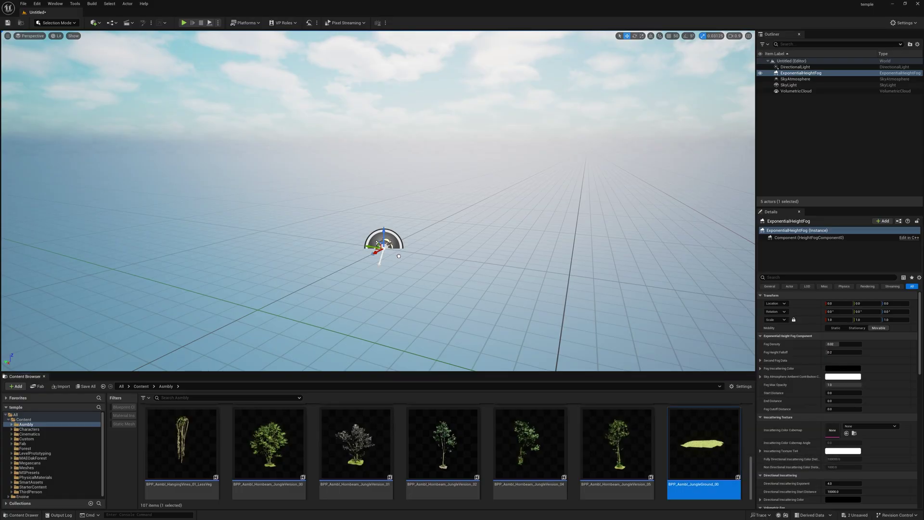
{"action": "left_click_drag", "start_coordinate": [399, 256], "coordinate": [399, 258]}
{"action": "right_click_drag", "start_coordinate": [399, 258], "coordinate": [428, 318]}
{"action": "key", "text": "w"}
{"action": "key", "text": "s"}
{"action": "key", "text": "w"}
{"action": "key", "text": "s"}
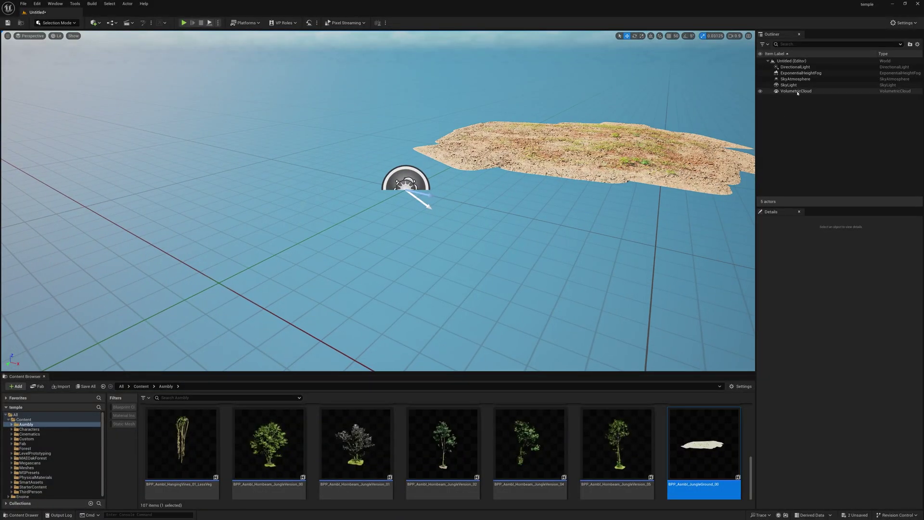
- Group the five lighting and atmosphere actors, from DirectionalLight to VolumetricCloud, in a new Outliner folder and collapse it
{"action": "left_click", "coordinate": [798, 91]}
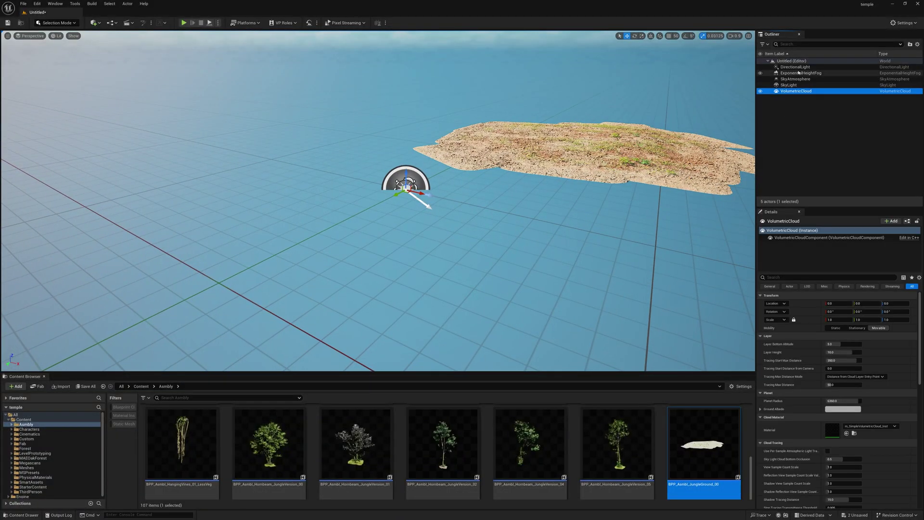
{"action": "left_click", "coordinate": [796, 67], "text": "shift"}
{"action": "left_click", "coordinate": [910, 44]}
{"action": "left_click", "coordinate": [820, 130]}
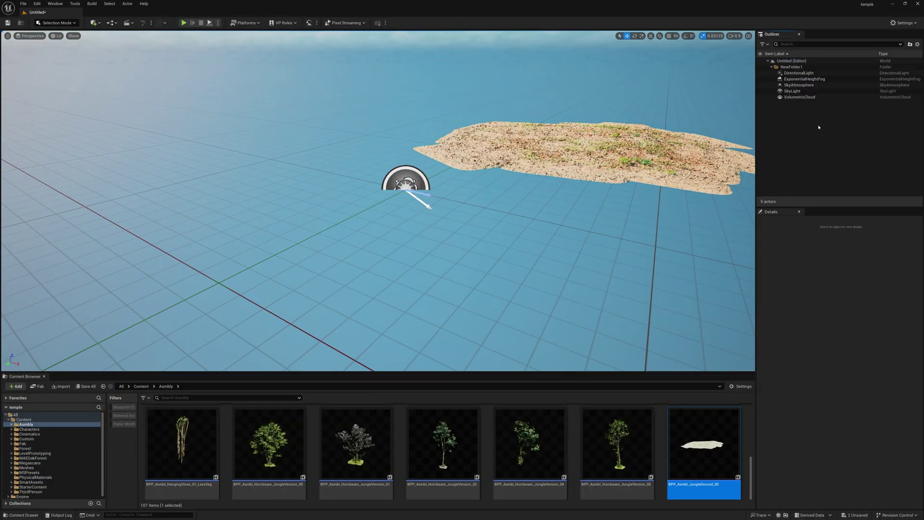
{"action": "left_click", "coordinate": [771, 67]}
- Duplicate the jungle ground and move, rotate and scale the copies so they overlap into one wide ground area
{"action": "left_click", "coordinate": [554, 160]}
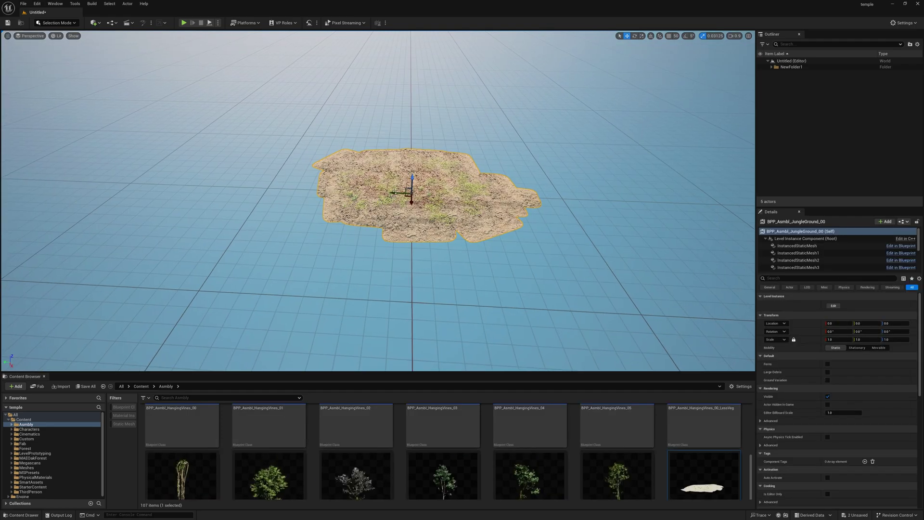
{"action": "left_click_drag", "start_coordinate": [395, 193], "coordinate": [503, 198], "text": "alt"}
{"action": "key", "text": "e"}
{"action": "key", "text": "r"}
{"action": "key", "text": "e"}
{"action": "key", "text": "r"}
{"action": "key", "text": "w"}
{"action": "left_click_drag", "start_coordinate": [476, 236], "coordinate": [435, 239]}
{"action": "key", "text": "e"}
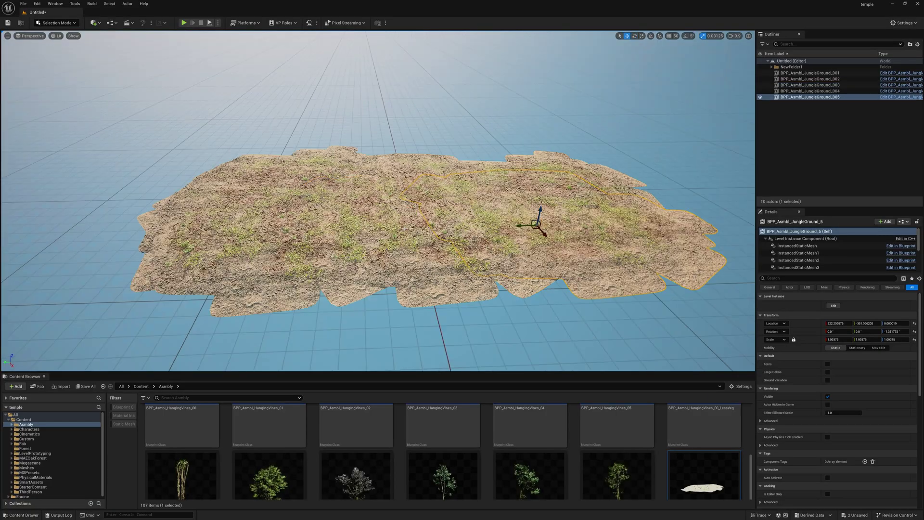
{"action": "right_click_drag", "start_coordinate": [378, 202], "coordinate": [357, 139]}
{"action": "left_click", "coordinate": [613, 89]}
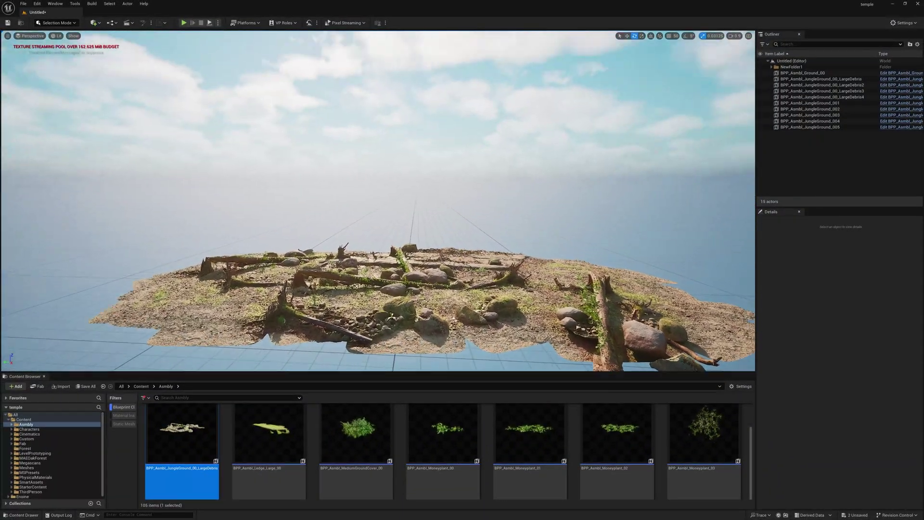
{"action": "right_click_drag", "start_coordinate": [443, 184], "coordinate": [443, 226]}
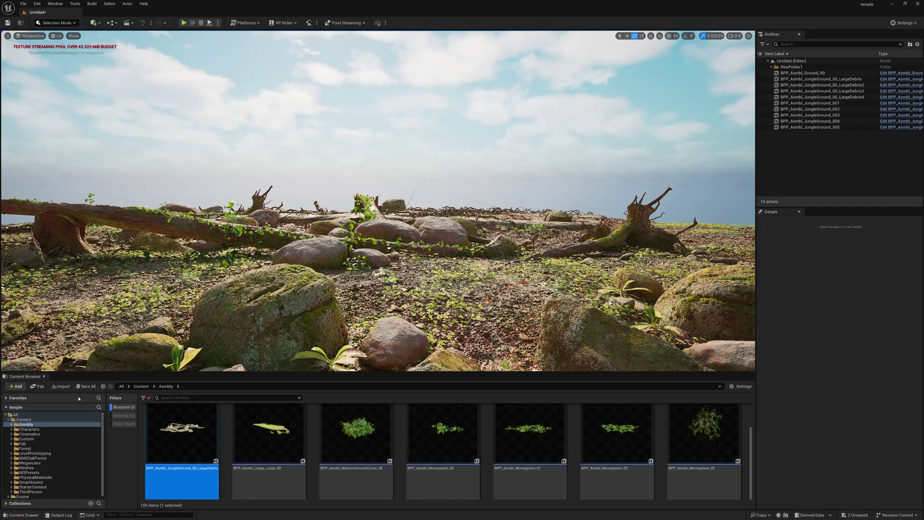
{"action": "left_click", "coordinate": [95, 23]}
{"action": "left_click", "coordinate": [128, 22]}
{"action": "left_click", "coordinate": [153, 40]}
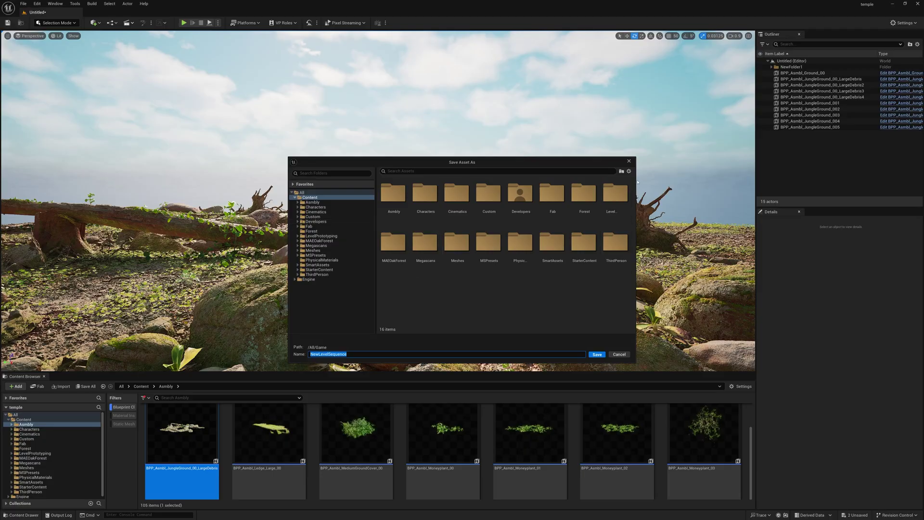
{"action": "left_click", "coordinate": [629, 161]}
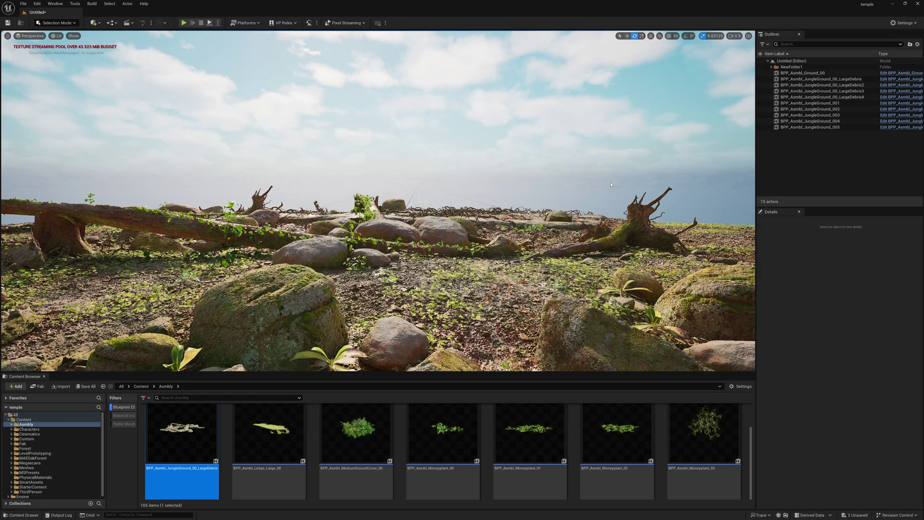
- Start saving the level, create a folder named tutorial under Content and open it as the save location
{"action": "left_click", "coordinate": [7, 22]}
{"action": "left_click", "coordinate": [309, 197]}
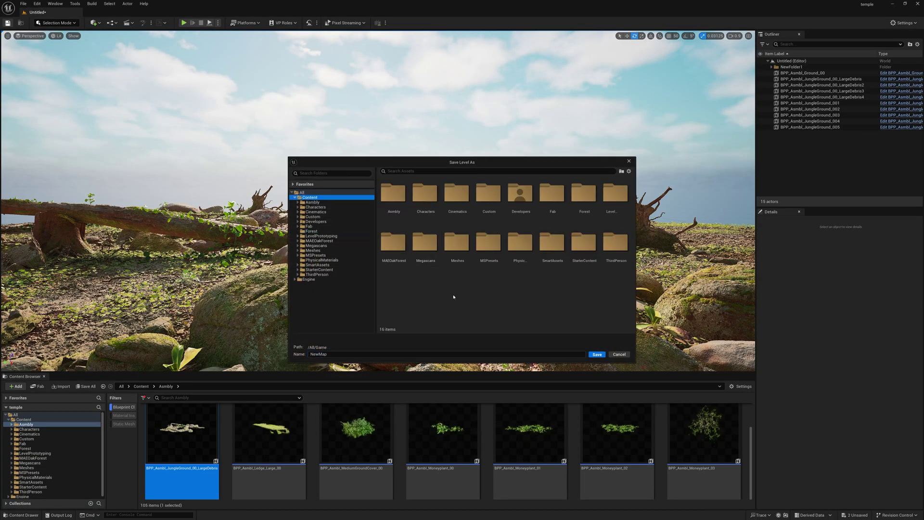
{"action": "left_click", "coordinate": [621, 171]}
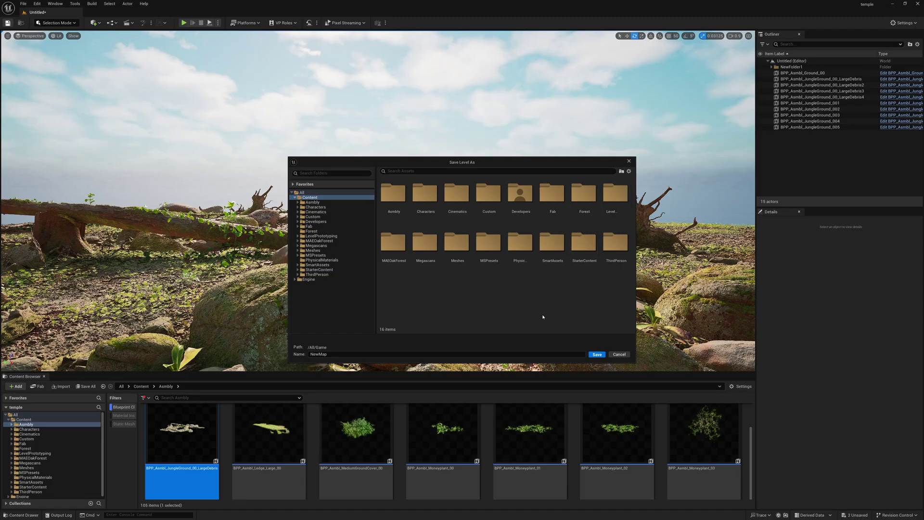
{"action": "type", "text": "tutoria"}
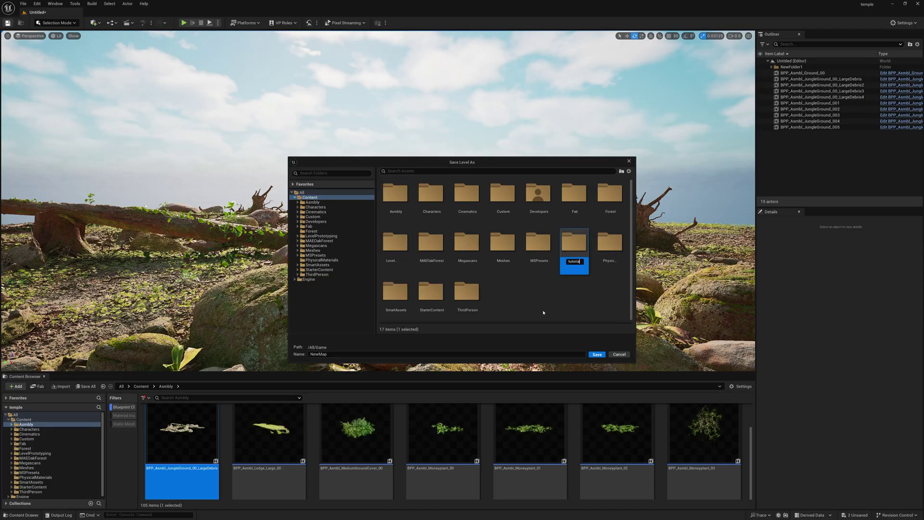
{"action": "type", "text": "l"}
{"action": "key", "text": "Return"}
{"action": "double_click", "coordinate": [471, 309]}
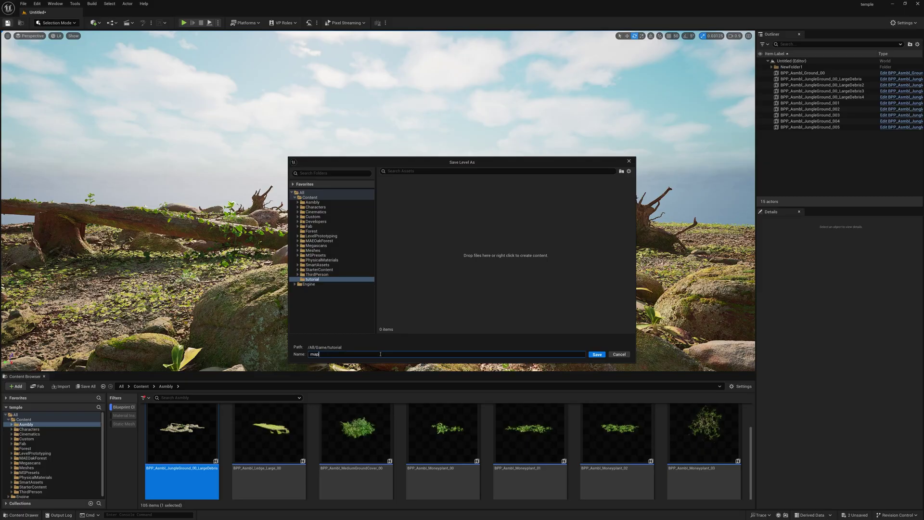
- Save the level as map and add a level sequence named NewLevelSequence, saved in the tutorial folder
{"action": "left_click", "coordinate": [596, 355]}
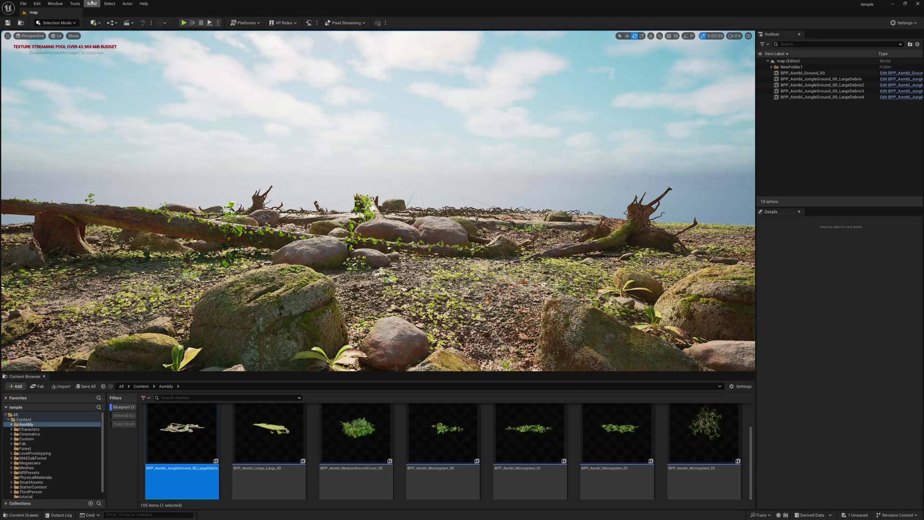
{"action": "left_click", "coordinate": [127, 23]}
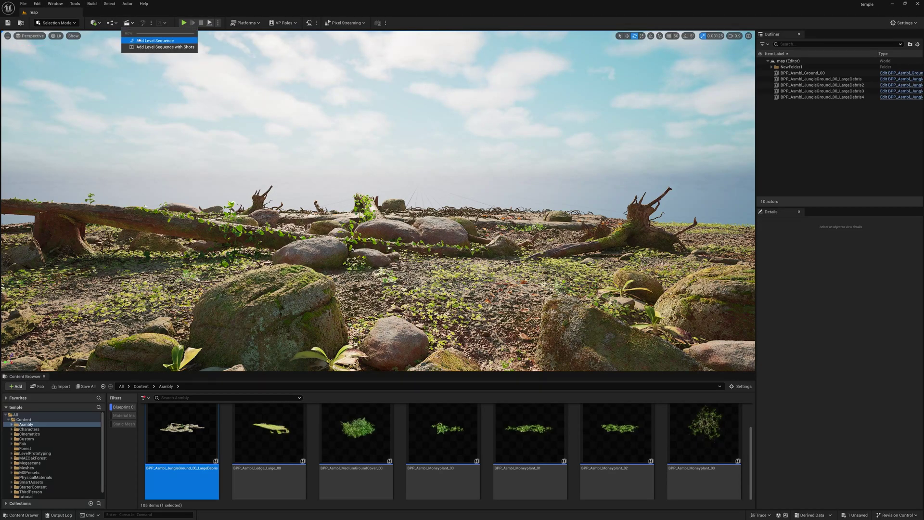
{"action": "left_click", "coordinate": [139, 39]}
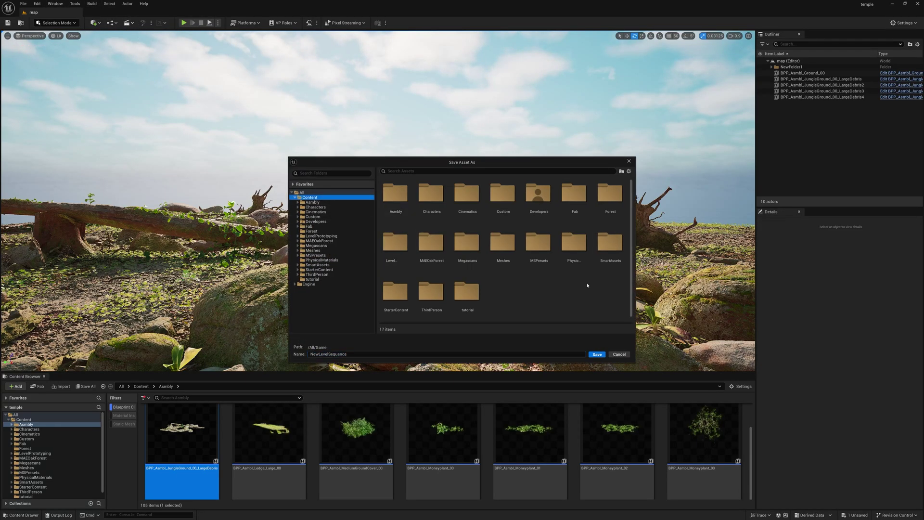
{"action": "double_click", "coordinate": [467, 291]}
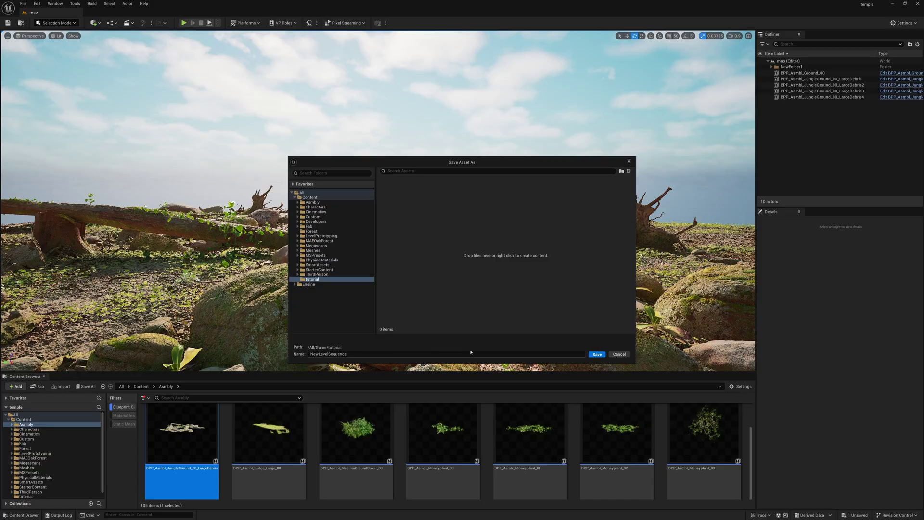
{"action": "left_click", "coordinate": [595, 354]}
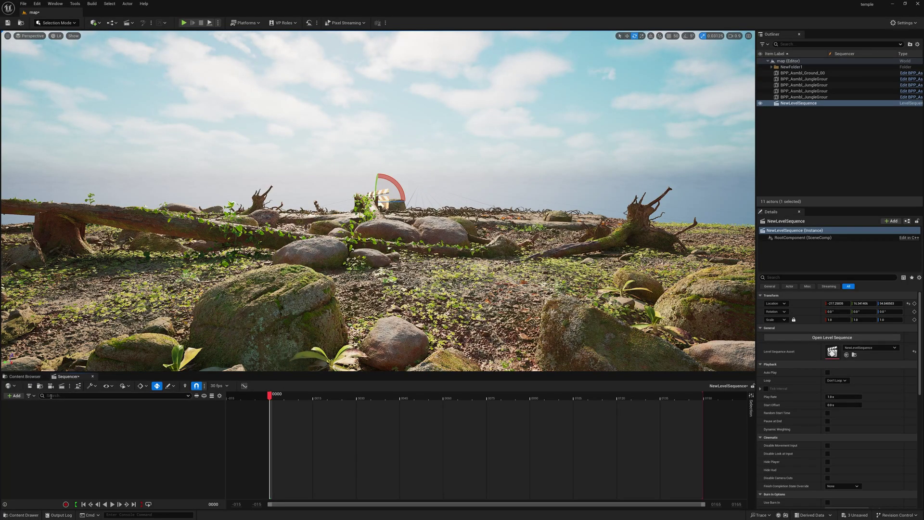
- Add a cine camera to the sequence and set its filmback to 16:9 DSLR and its lens to 12mm Prime f/2.8
{"action": "left_click", "coordinate": [51, 386]}
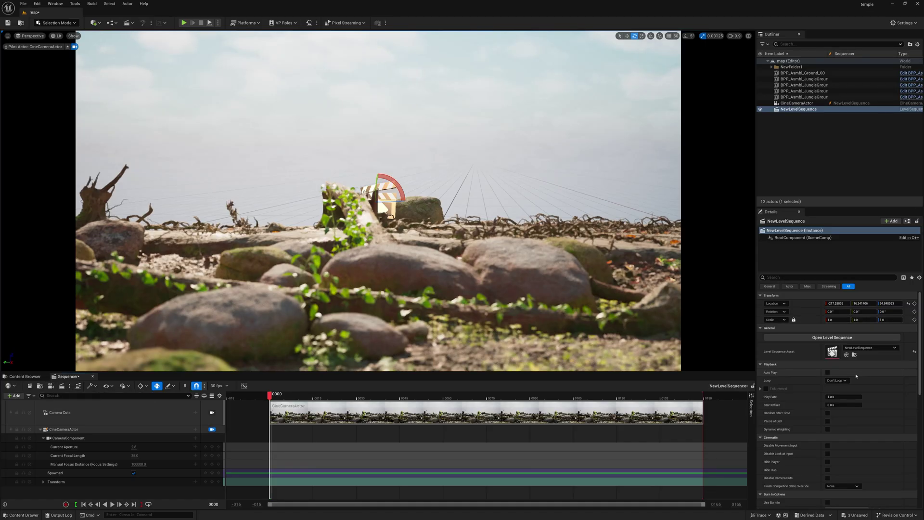
{"action": "left_click", "coordinate": [800, 103]}
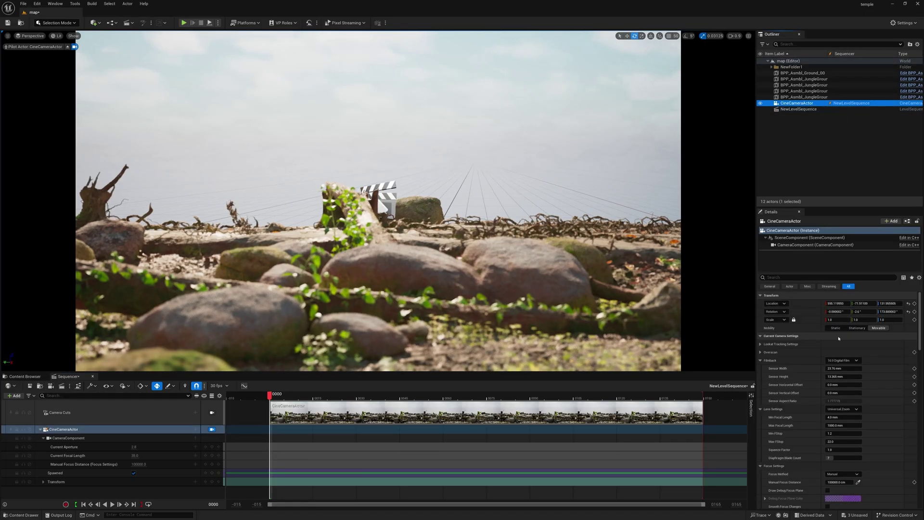
{"action": "left_click", "coordinate": [843, 360]}
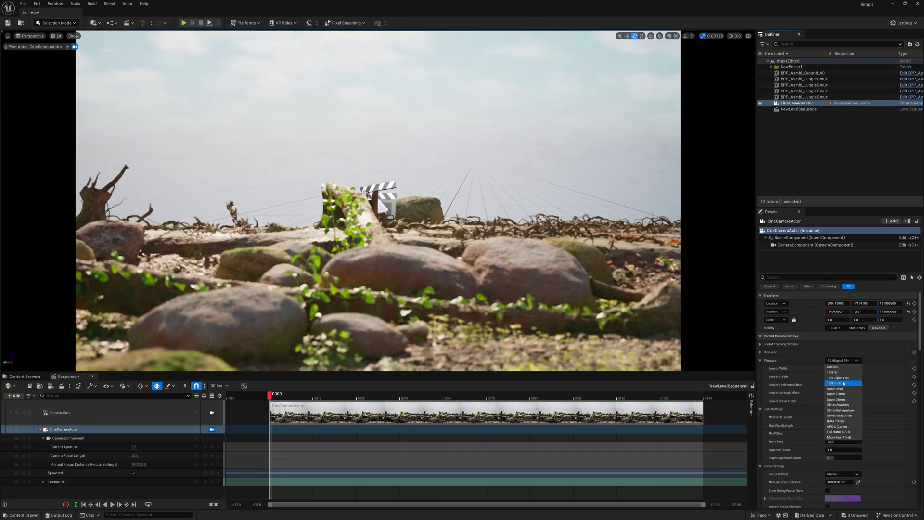
{"action": "left_click", "coordinate": [843, 383]}
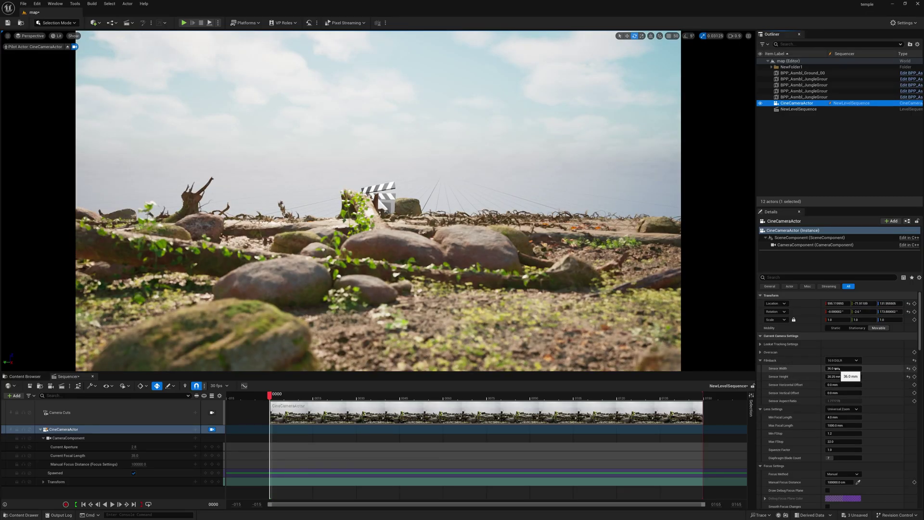
{"action": "left_click", "coordinate": [841, 409]}
{"action": "left_click", "coordinate": [840, 422]}
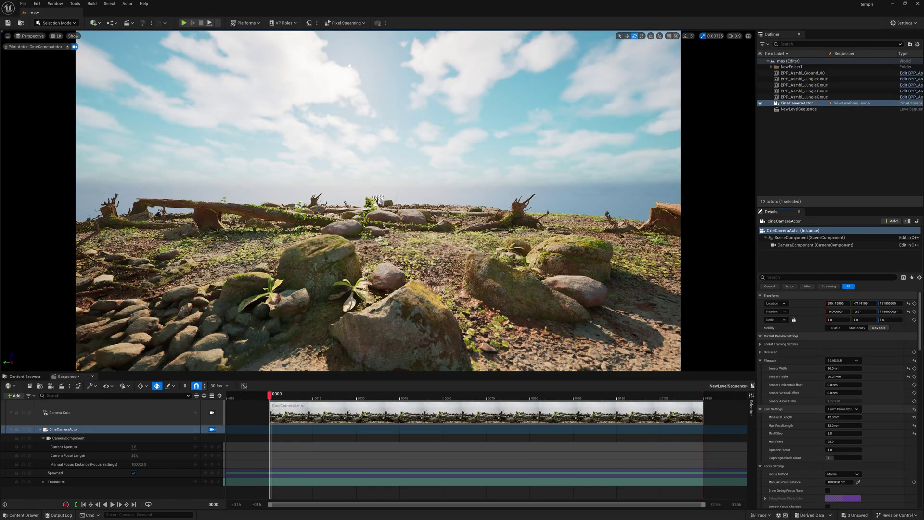
- Reframe the piloted cine camera lower and tilted up over the rocks and logs, and stop piloting it
{"action": "mouse_move", "coordinate": [502, 280]}
{"action": "middle_mouse_down"}
{"action": "mouse_move", "coordinate": [502, 308]}
{"action": "mouse_move", "coordinate": [492, 293]}
{"action": "middle_mouse_up"}
{"action": "right_click_drag", "start_coordinate": [502, 280], "coordinate": [480, 275]}
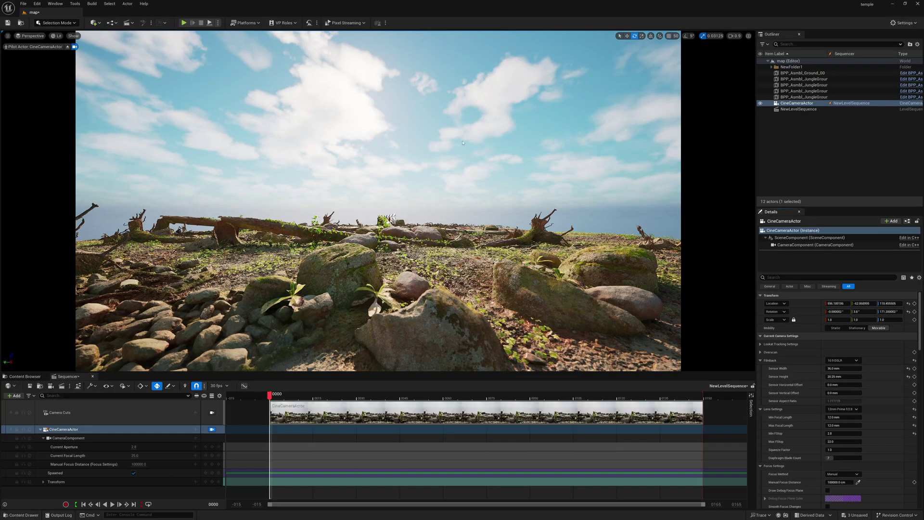
{"action": "left_click", "coordinate": [68, 46]}
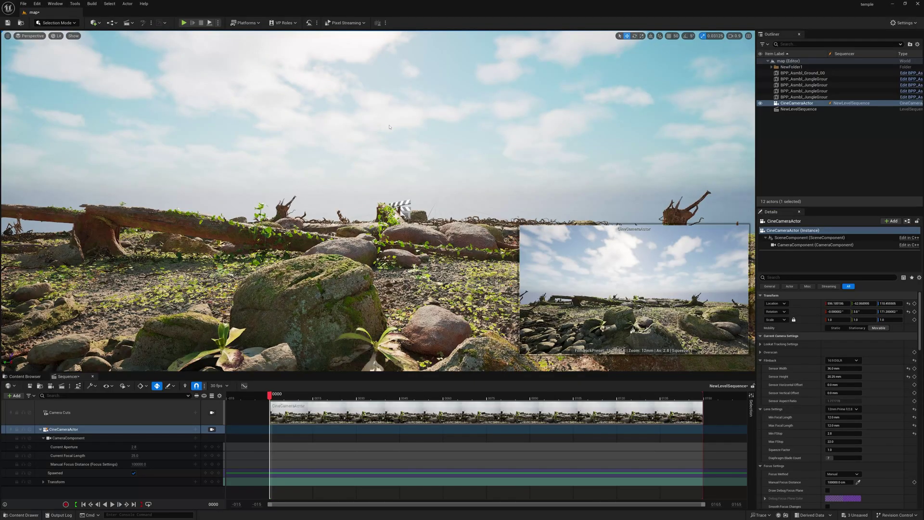
- Place the BPP_Asmbl_RiverEmbankment_01 assembly in the level, reset its location to the origin and rotate it to face the camera
{"action": "key", "text": "f"}
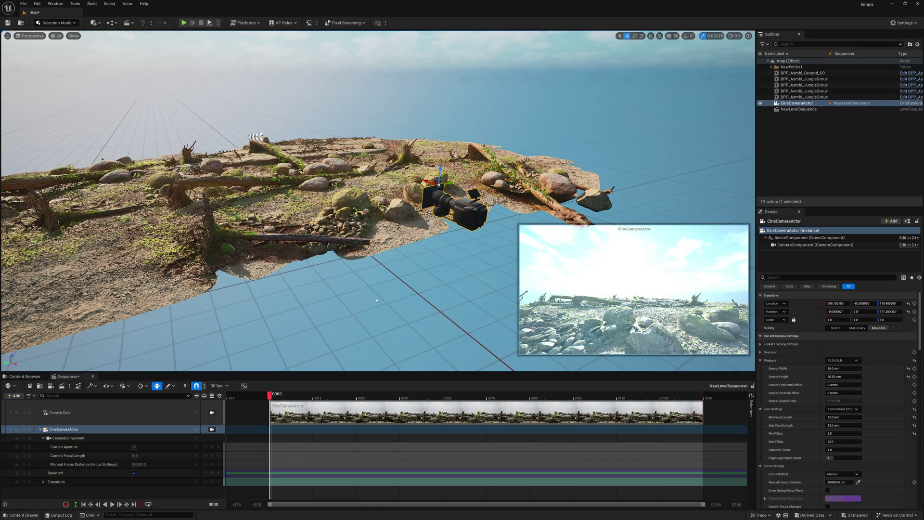
{"action": "right_click_drag", "start_coordinate": [387, 309], "coordinate": [371, 270]}
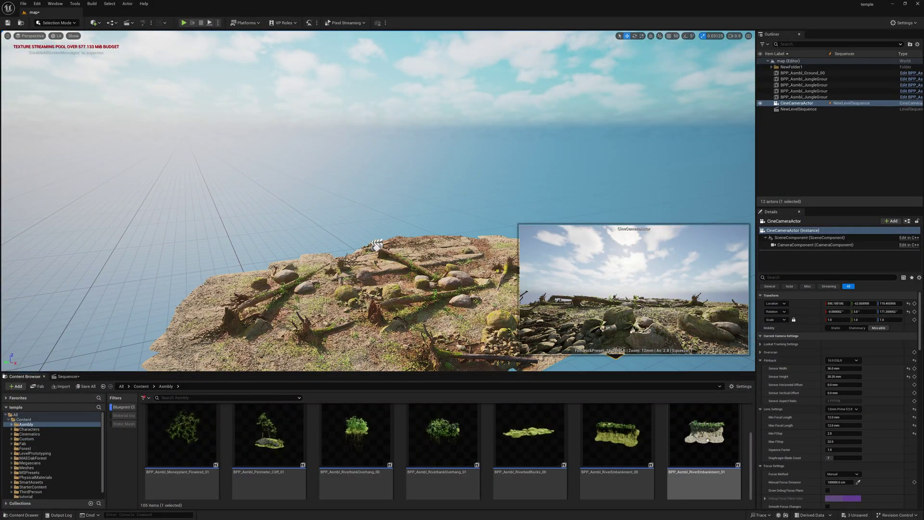
{"action": "left_click_drag", "start_coordinate": [707, 440], "coordinate": [323, 261]}
{"action": "right_click_drag", "start_coordinate": [324, 261], "coordinate": [351, 261]}
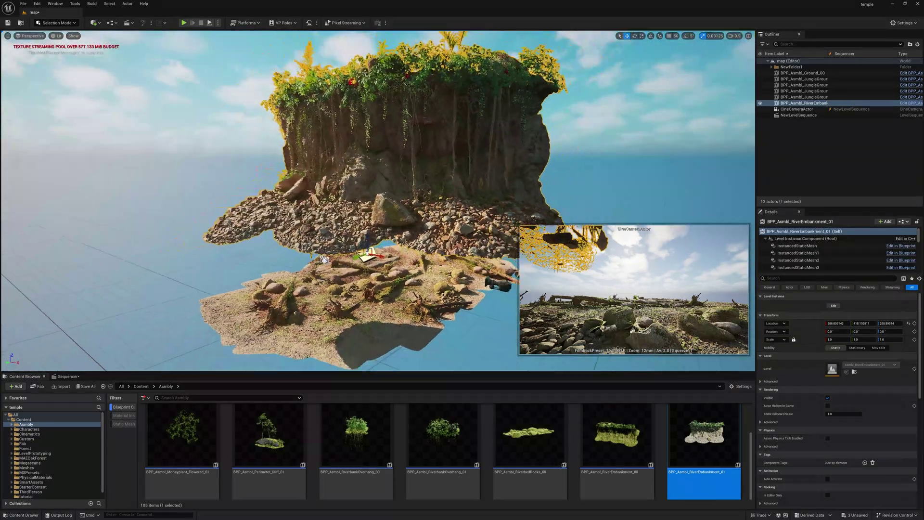
{"action": "left_click", "coordinate": [909, 324]}
{"action": "left_click_drag", "start_coordinate": [300, 284], "coordinate": [324, 278]}
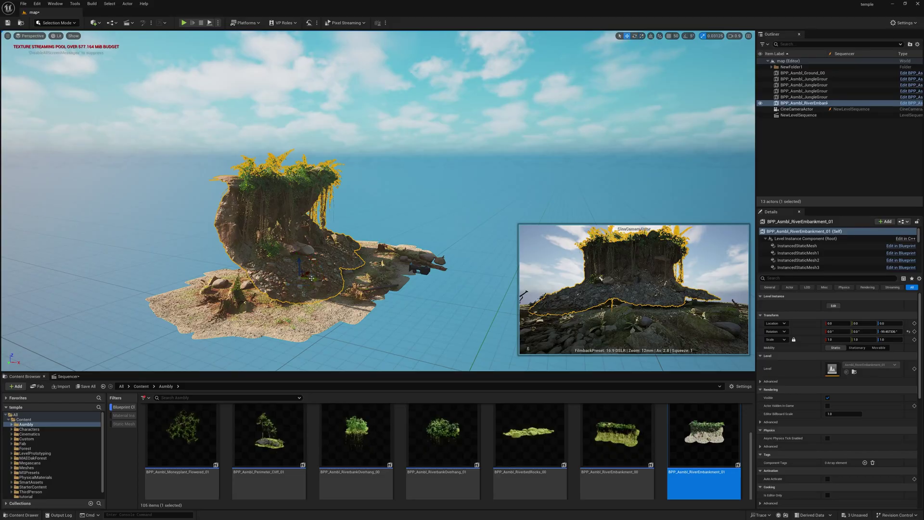
- Move the river embankment off the jungle ground into the distance in front of the cine camera
{"action": "left_click_drag", "start_coordinate": [314, 278], "coordinate": [30, 201]}
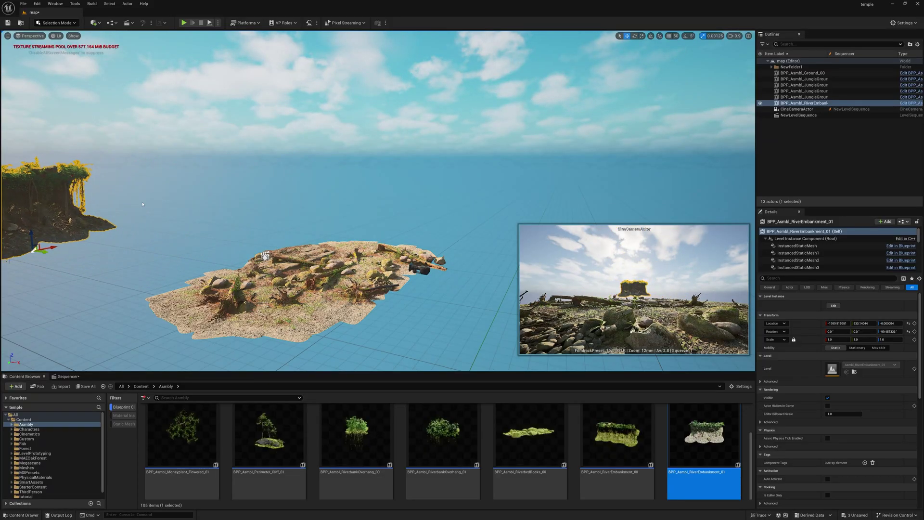
{"action": "right_click_drag", "start_coordinate": [30, 201], "coordinate": [4, 190]}
{"action": "key", "text": "d"}
{"action": "right_click_drag", "start_coordinate": [246, 223], "coordinate": [240, 236]}
- Scale up the river embankment, lower it and push it farther back as a background cliff in the camera shot
{"action": "key", "text": "e"}
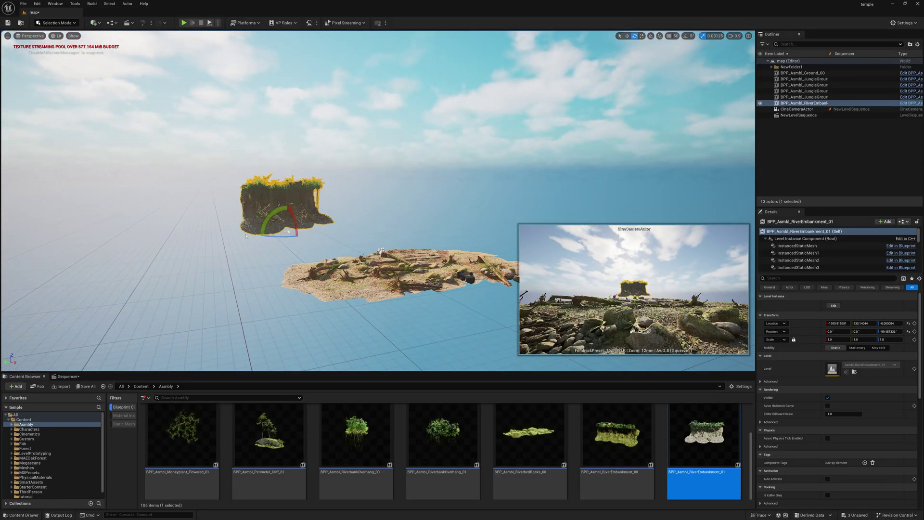
{"action": "left_click_drag", "start_coordinate": [287, 233], "coordinate": [301, 298]}
{"action": "key", "text": "w"}
{"action": "key", "text": "s"}
{"action": "right_click_drag", "start_coordinate": [301, 298], "coordinate": [337, 305]}
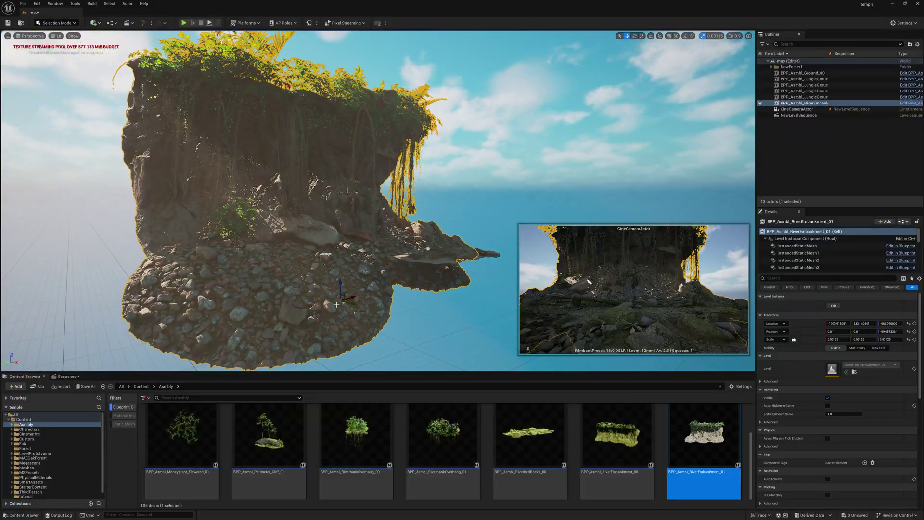
{"action": "left_click_drag", "start_coordinate": [354, 304], "coordinate": [380, 250]}
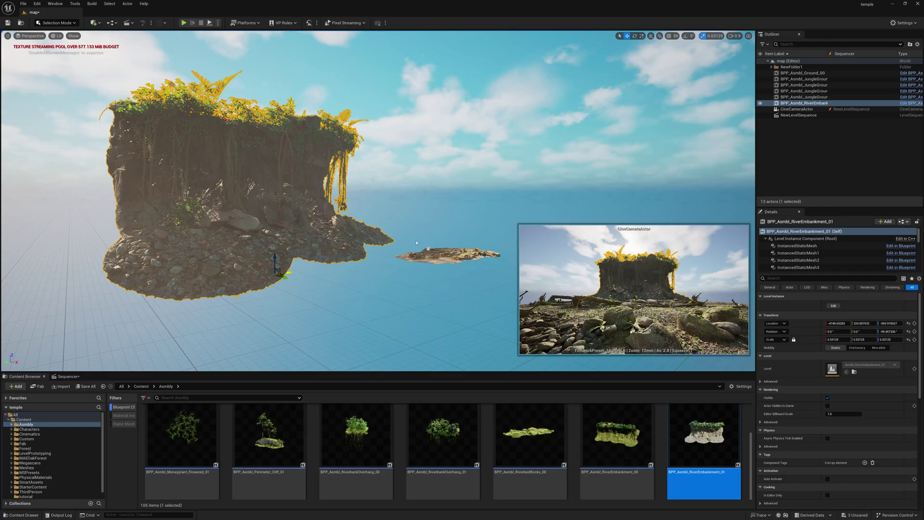
- Change the sun direction so sunlight falls on the front of the embankment cliff
{"action": "left_click", "coordinate": [499, 234]}
{"action": "key", "text": "ctrl+l"}
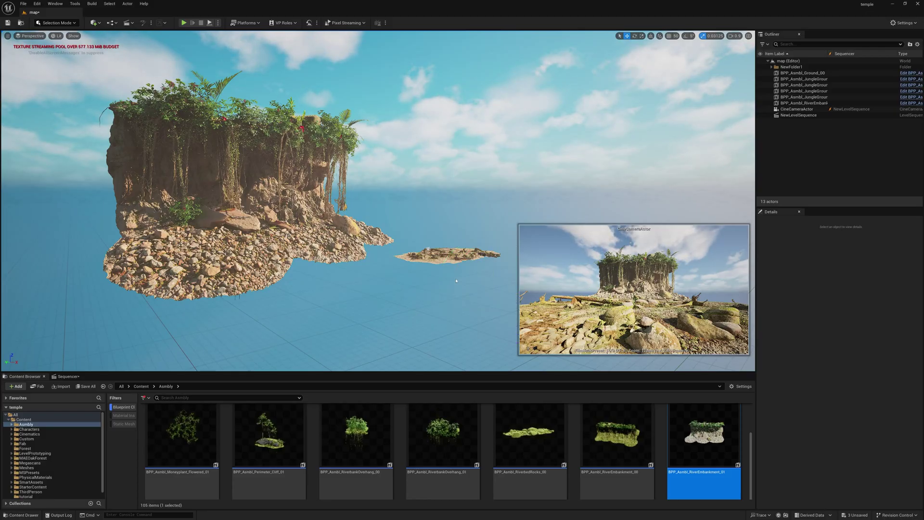
{"action": "key", "text": "w"}
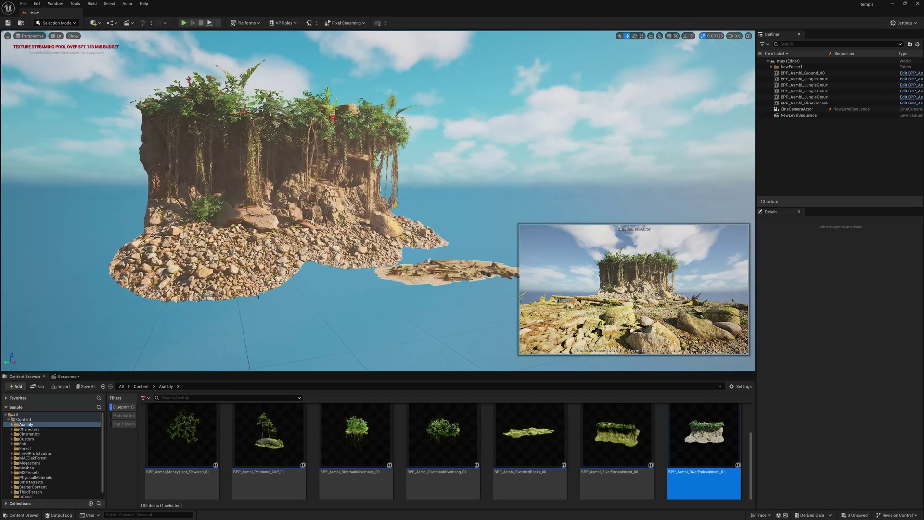
{"action": "key", "text": "d"}
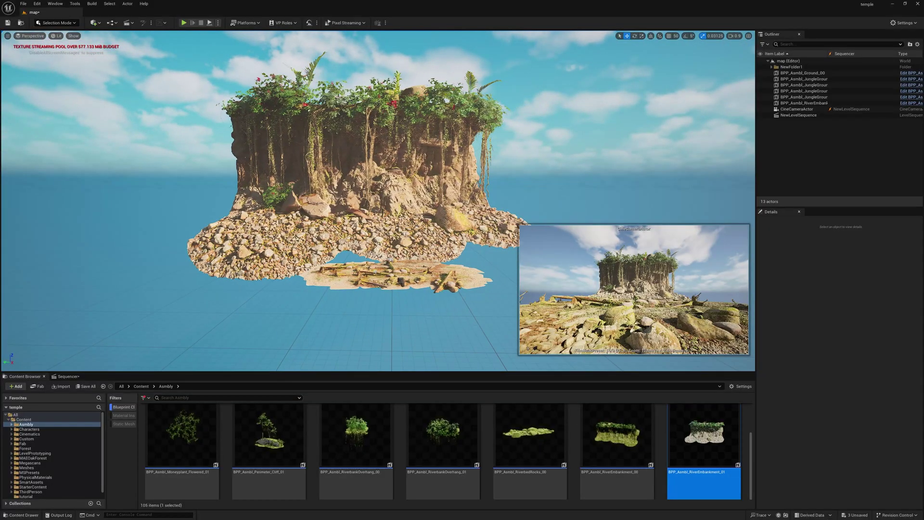
{"action": "key", "text": "a"}
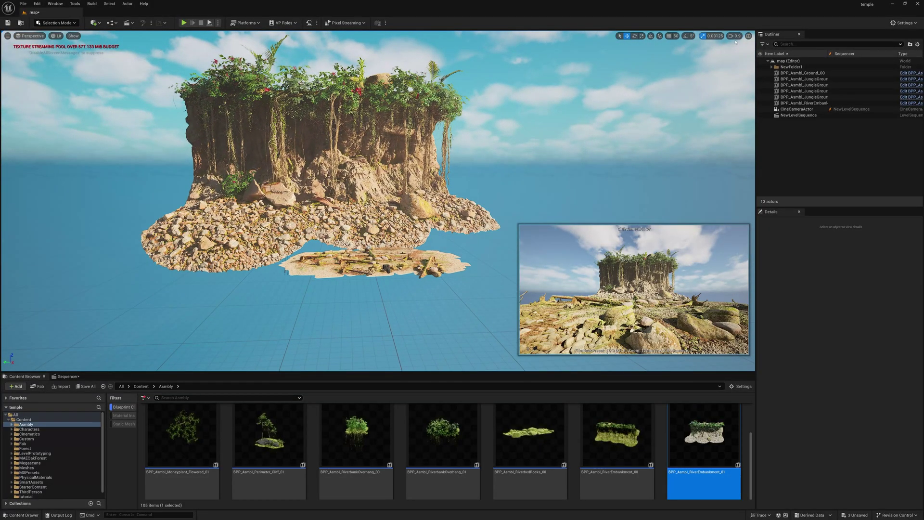
- Raise the viewport camera speed to 2.7 for moving around the larger scene
{"action": "left_click", "coordinate": [735, 36]}
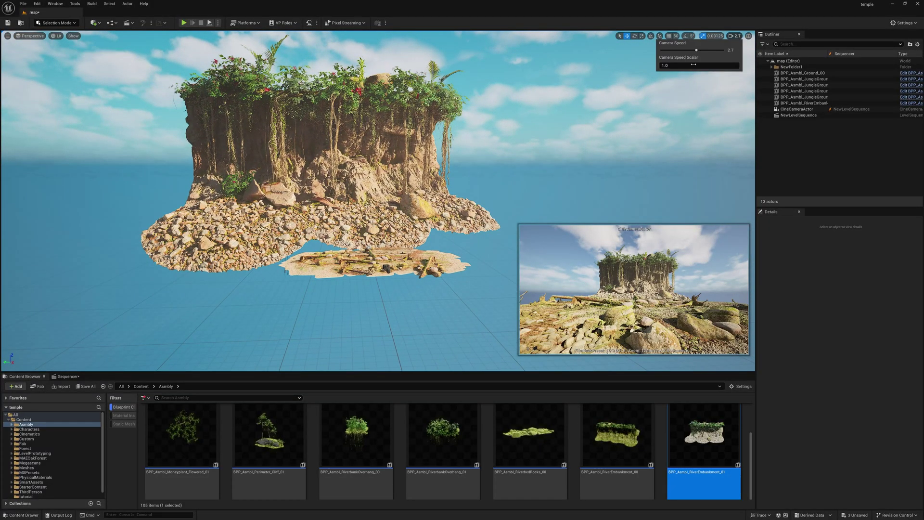
{"action": "key", "text": "w"}
{"action": "key", "text": "a"}
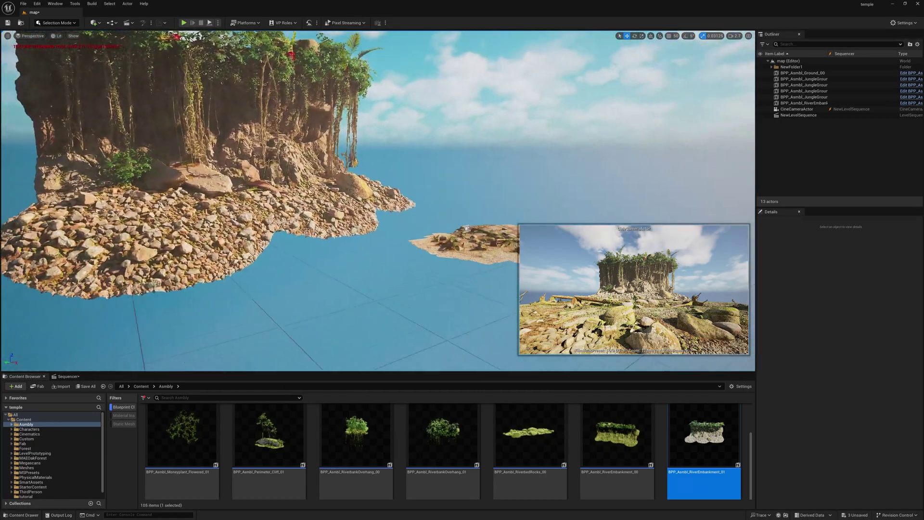
{"action": "key", "text": "s"}
- Duplicate the river embankment, then rotate, scale and lower the copy to extend the cliff along the right side of the shot
{"action": "left_click", "coordinate": [381, 154]}
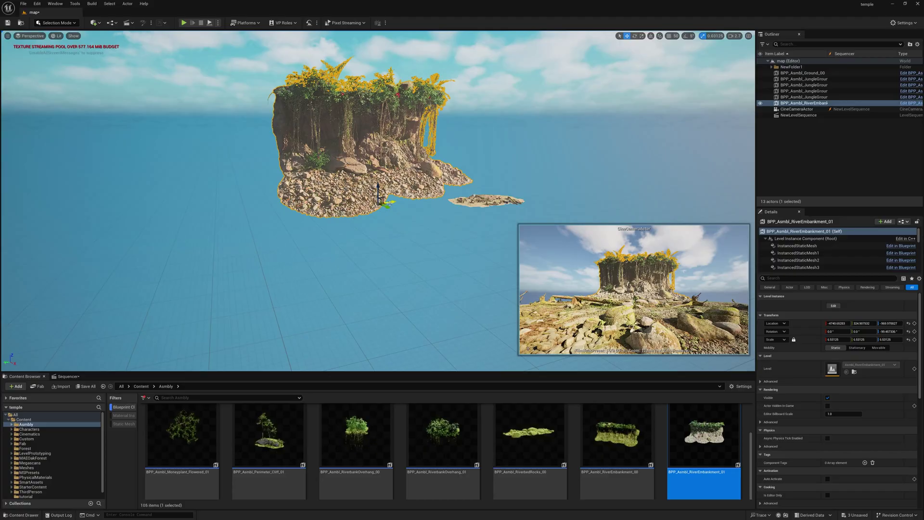
{"action": "left_click_drag", "start_coordinate": [394, 203], "coordinate": [553, 168], "text": "alt"}
{"action": "key", "text": "e"}
{"action": "key", "text": "r"}
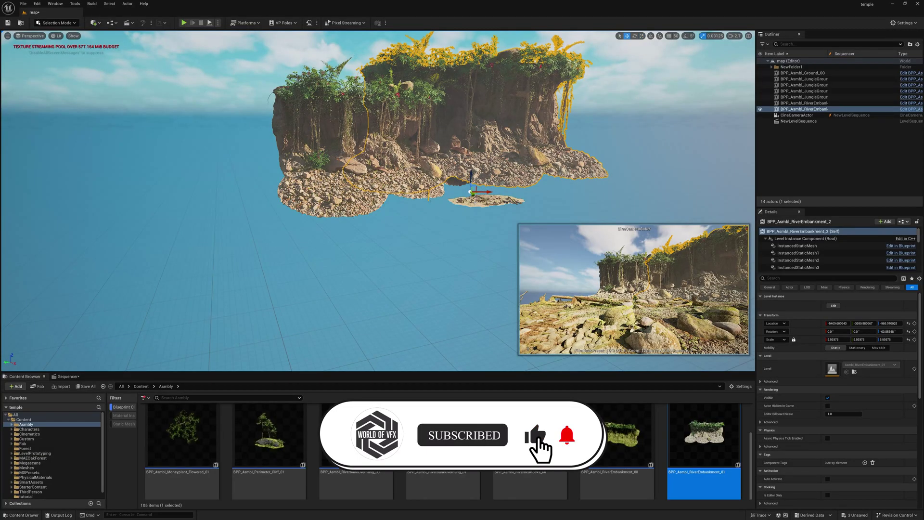
{"action": "left_click_drag", "start_coordinate": [466, 196], "coordinate": [486, 210]}
{"action": "key", "text": "w"}
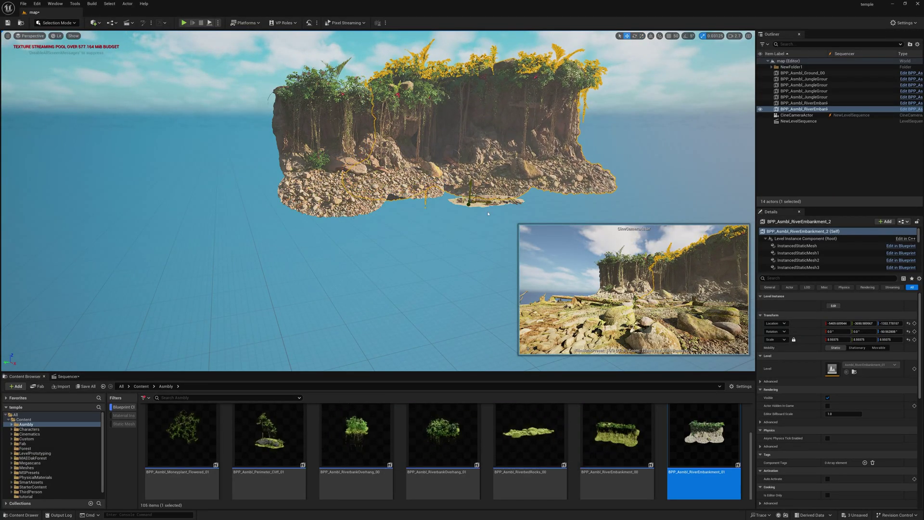
- Duplicate the first river embankment again and set the copy closer on the left side of the shot, angled inward
{"action": "left_click", "coordinate": [366, 186]}
{"action": "left_click_drag", "start_coordinate": [396, 200], "coordinate": [231, 225], "text": "alt"}
{"action": "key", "text": "w"}
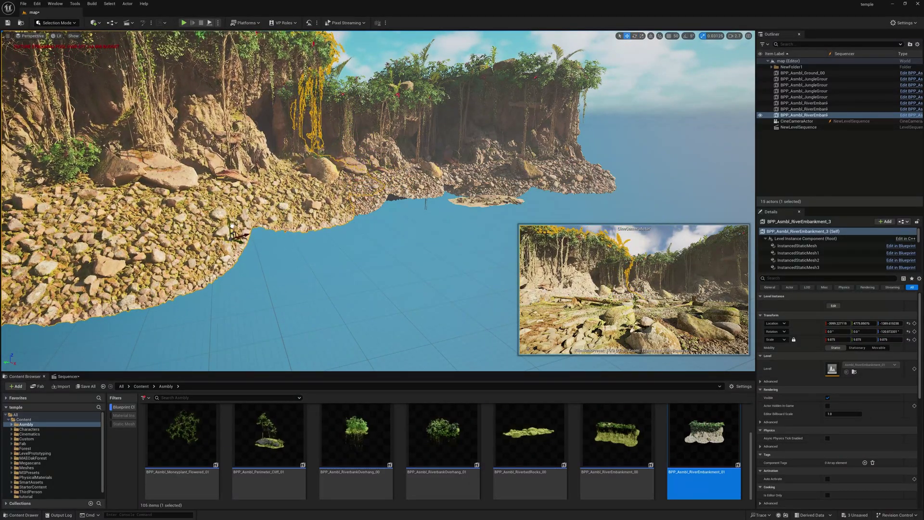
{"action": "left_click", "coordinate": [647, 108]}
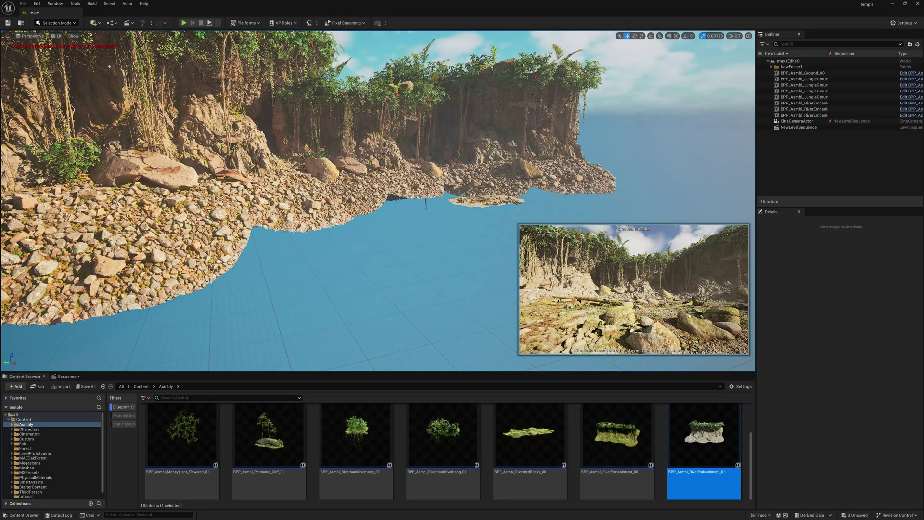
- Duplicate a river embankment to the camera's side of the ground and turn the copy to face the other cliffs
{"action": "mouse_move", "coordinate": [377, 200]}
{"action": "right_mouse_down"}
{"action": "mouse_move", "coordinate": [440, 207]}
{"action": "mouse_move", "coordinate": [385, 206]}
{"action": "right_mouse_up"}
{"action": "left_click", "coordinate": [348, 197]}
{"action": "left_click_drag", "start_coordinate": [339, 206], "coordinate": [582, 216], "text": "alt"}
{"action": "key", "text": "e"}
{"action": "right_click_drag", "start_coordinate": [582, 217], "coordinate": [659, 216]}
{"action": "right_click_drag", "start_coordinate": [386, 223], "coordinate": [378, 223]}
{"action": "key", "text": "s"}
{"action": "key", "text": "r"}
{"action": "left_click_drag", "start_coordinate": [384, 216], "coordinate": [354, 216]}
- Push the newest embankment copy farther back behind the cine camera, clear of the jungle ground
{"action": "mouse_move", "coordinate": [355, 217]}
{"action": "right_mouse_down"}
{"action": "mouse_move", "coordinate": [271, 197]}
{"action": "mouse_move", "coordinate": [400, 217]}
{"action": "mouse_move", "coordinate": [428, 231]}
{"action": "mouse_move", "coordinate": [364, 222]}
{"action": "right_mouse_up"}
{"action": "key", "text": "w"}
{"action": "key", "text": "w"}
{"action": "key", "text": "r"}
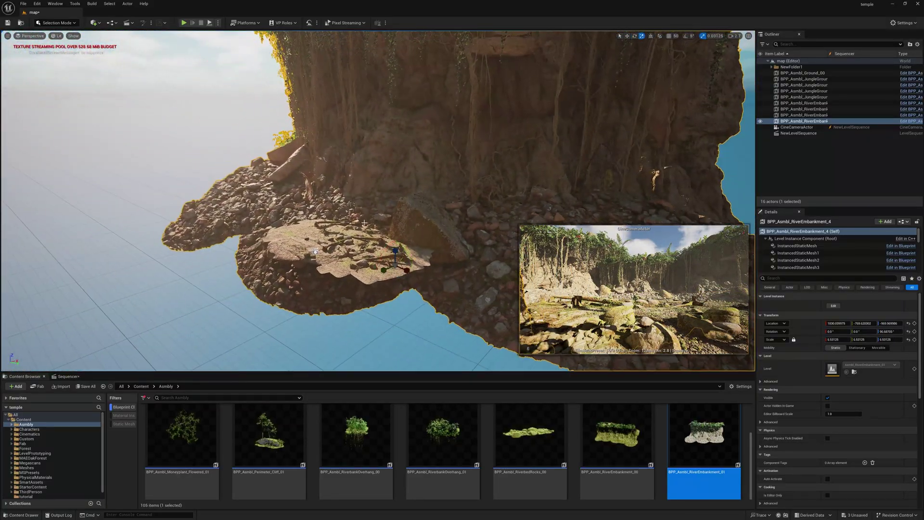
{"action": "left_click_drag", "start_coordinate": [386, 270], "coordinate": [446, 247]}
{"action": "right_click_drag", "start_coordinate": [316, 251], "coordinate": [245, 266]}
{"action": "key", "text": "s"}
{"action": "key", "text": "w"}
{"action": "key", "text": "w"}
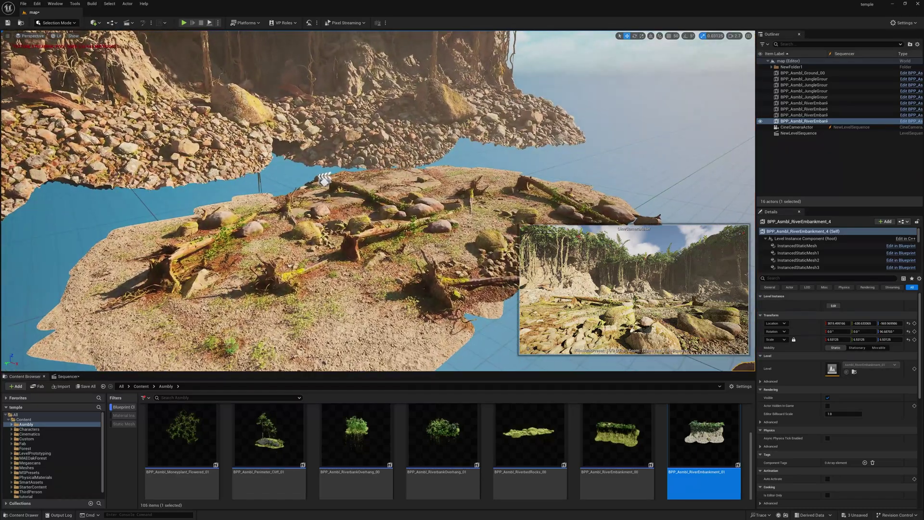
- Group the ground, jungle ground and river embankment actors into a new Outliner folder
{"action": "left_click", "coordinate": [811, 173]}
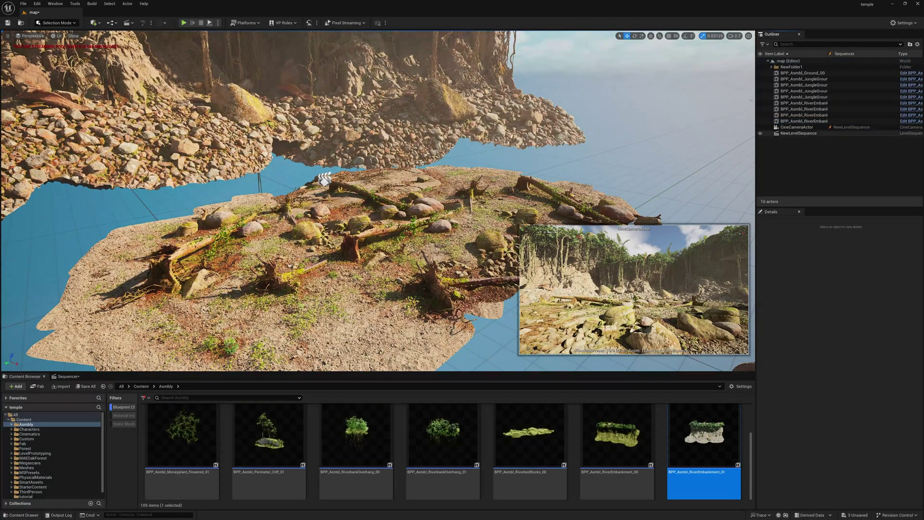
{"action": "left_click", "coordinate": [802, 73]}
{"action": "left_click", "coordinate": [802, 121], "text": "shift"}
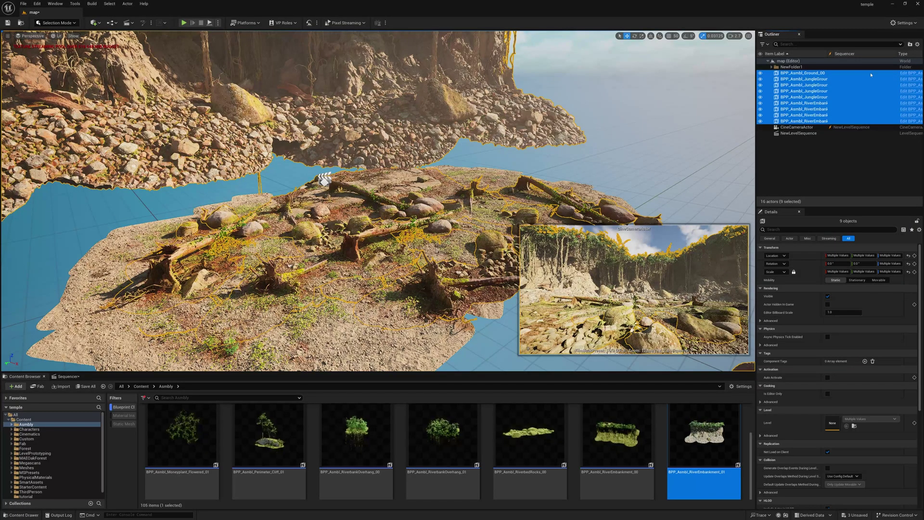
{"action": "left_click", "coordinate": [910, 44]}
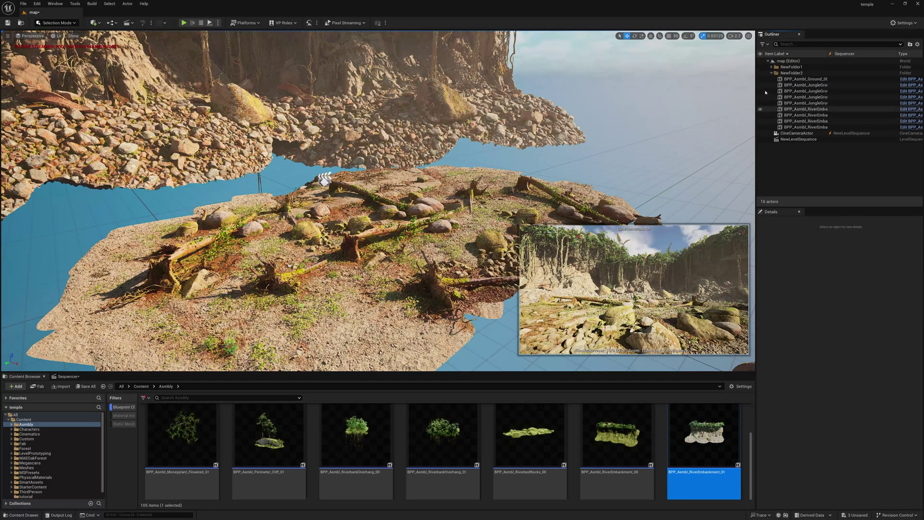
- Hide all the light and atmosphere actors in NewFolder1, but make ExponentialHeightFog visible again
{"action": "left_click", "coordinate": [801, 68]}
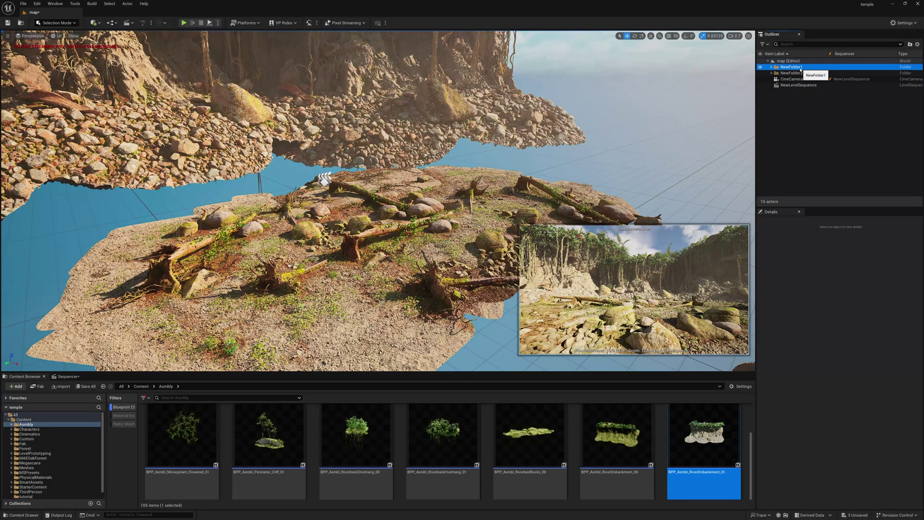
{"action": "left_click", "coordinate": [772, 67]}
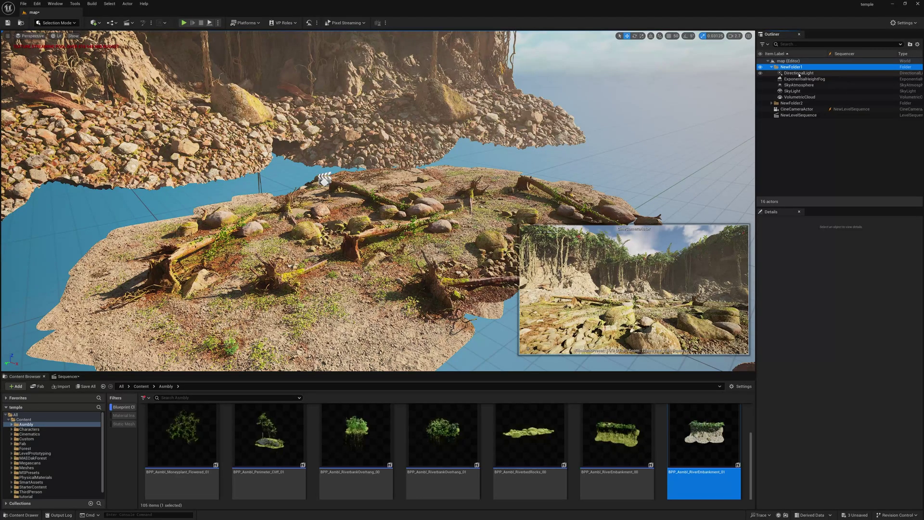
{"action": "left_click", "coordinate": [799, 74]}
{"action": "left_click", "coordinate": [792, 97], "text": "shift"}
{"action": "left_click", "coordinate": [760, 91]}
{"action": "left_click", "coordinate": [801, 132]}
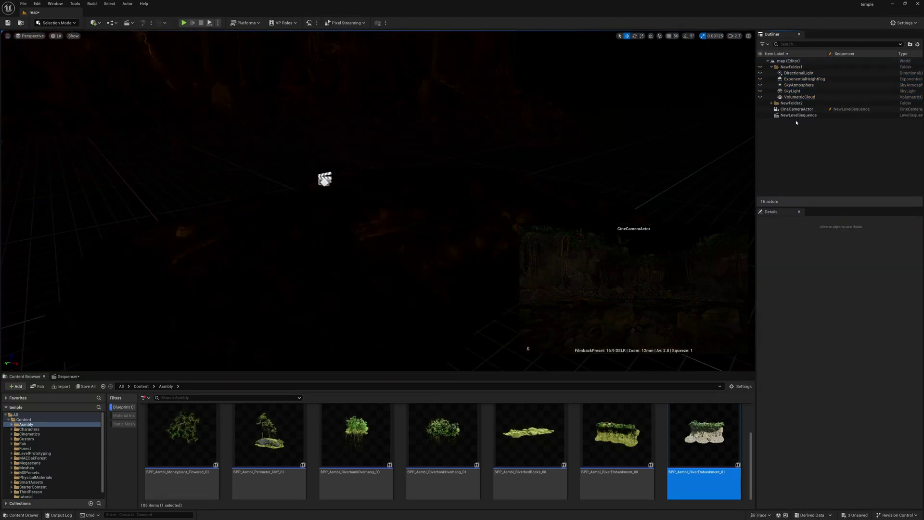
{"action": "left_click", "coordinate": [765, 79]}
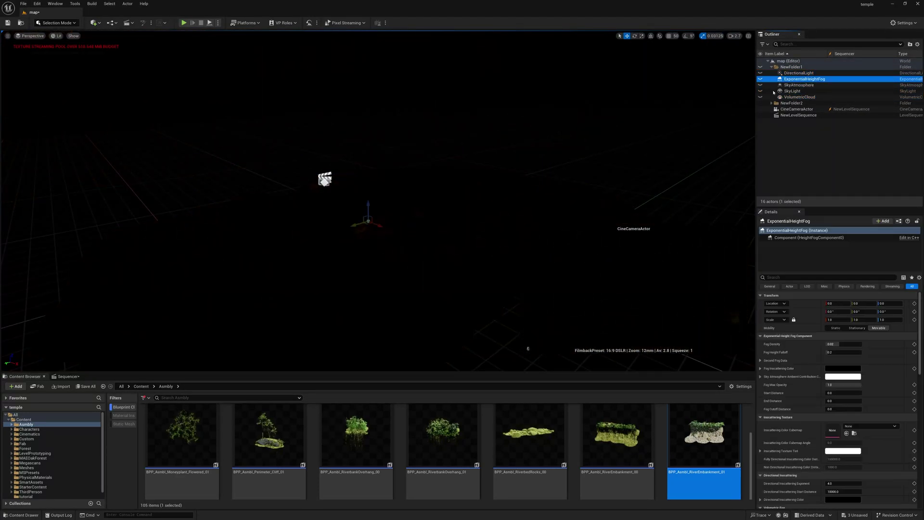
{"action": "left_click", "coordinate": [795, 135]}
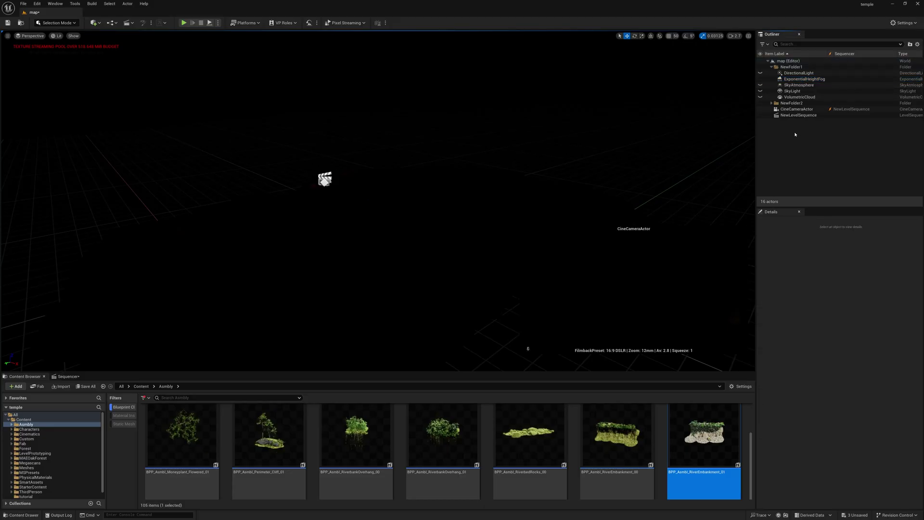
- Add an HDRI Backdrop to the level and lower it beneath the jungle ground
{"action": "left_click", "coordinate": [100, 25]}
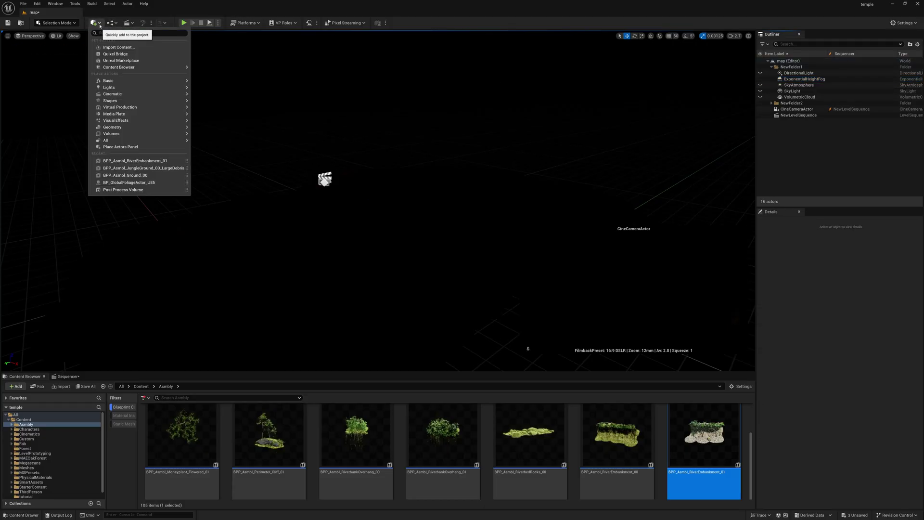
{"action": "mouse_move", "coordinate": [115, 88]}
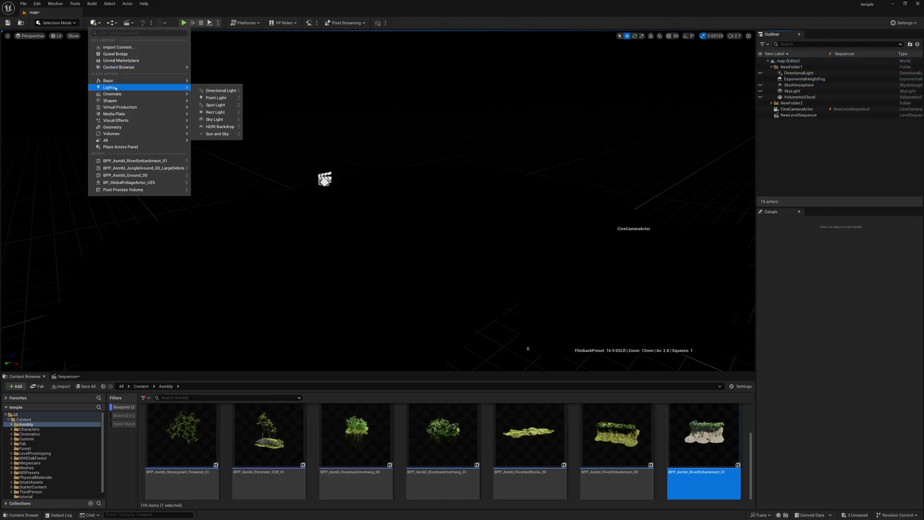
{"action": "left_click", "coordinate": [220, 126]}
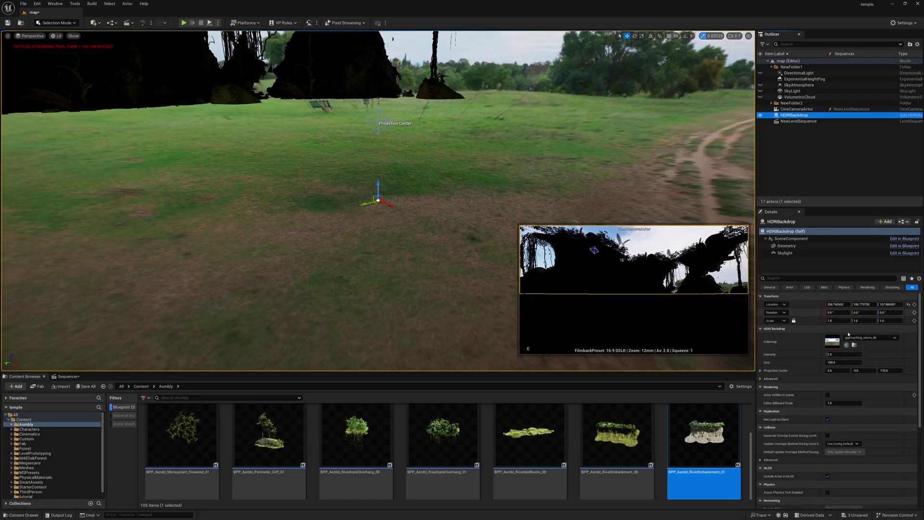
{"action": "right_click_drag", "start_coordinate": [461, 266], "coordinate": [445, 247]}
{"action": "left_click_drag", "start_coordinate": [446, 176], "coordinate": [463, 270]}
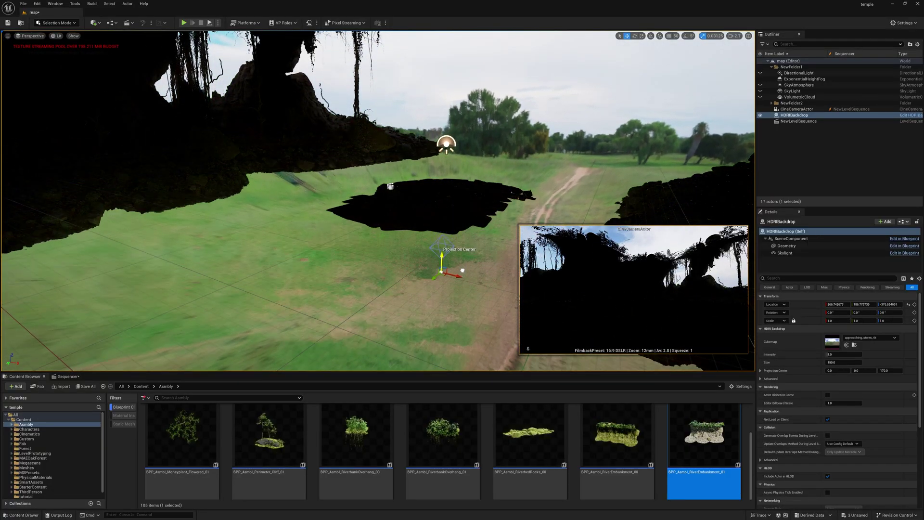
- Replace the static mesh of the HDRI backdrop's Geometry component with SM_SkySphere
{"action": "left_click", "coordinate": [788, 246]}
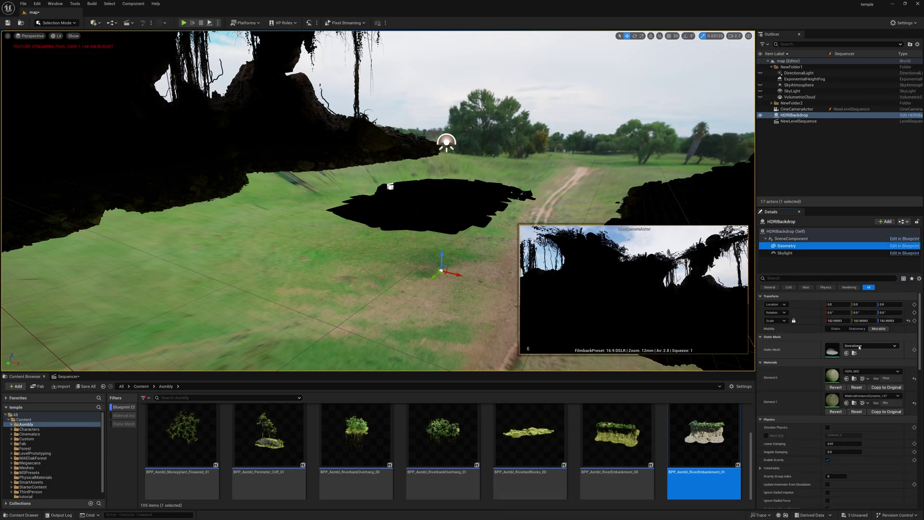
{"action": "left_click", "coordinate": [854, 348]}
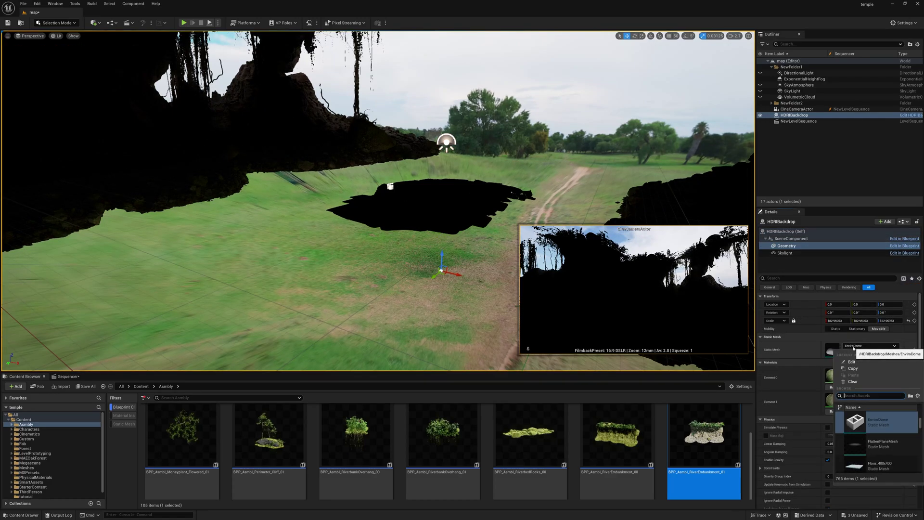
{"action": "type", "text": "sku"}
{"action": "key", "text": "BackSpace"}
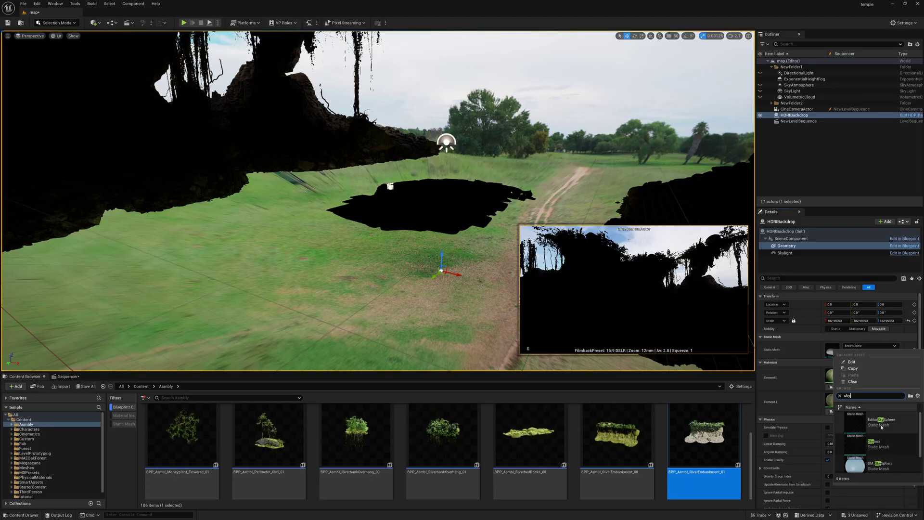
{"action": "scroll", "coordinate": [881, 448], "scroll_direction": "down", "scroll_amount": 2}
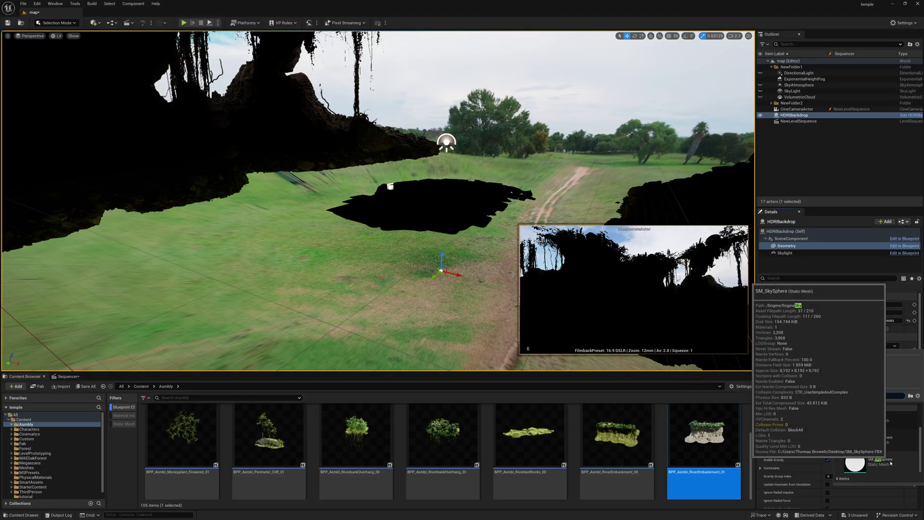
{"action": "left_click", "coordinate": [886, 463]}
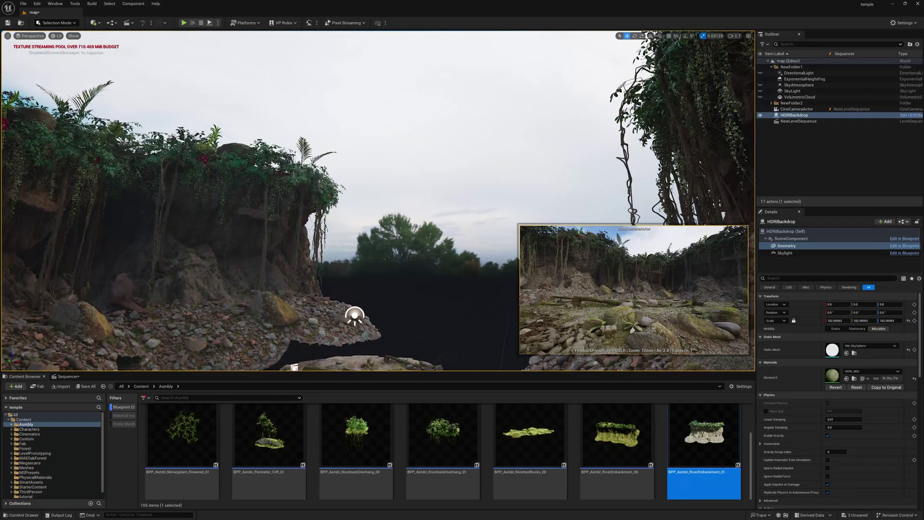
- Hide ExponentialHeightFog and check the backdrop around the cliffs without it
{"action": "right_click_drag", "start_coordinate": [378, 201], "coordinate": [328, 197]}
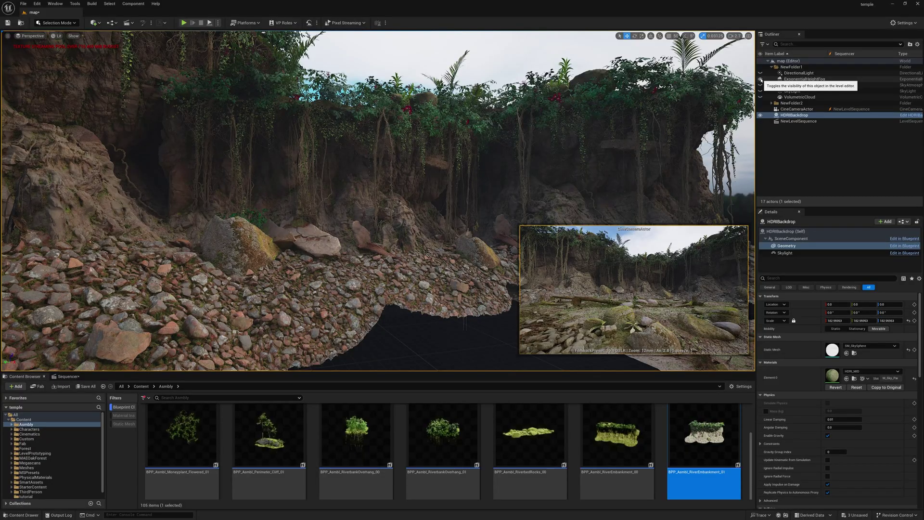
{"action": "left_click", "coordinate": [761, 79]}
{"action": "right_click_drag", "start_coordinate": [433, 198], "coordinate": [664, 197]}
{"action": "right_click_drag", "start_coordinate": [371, 207], "coordinate": [359, 212]}
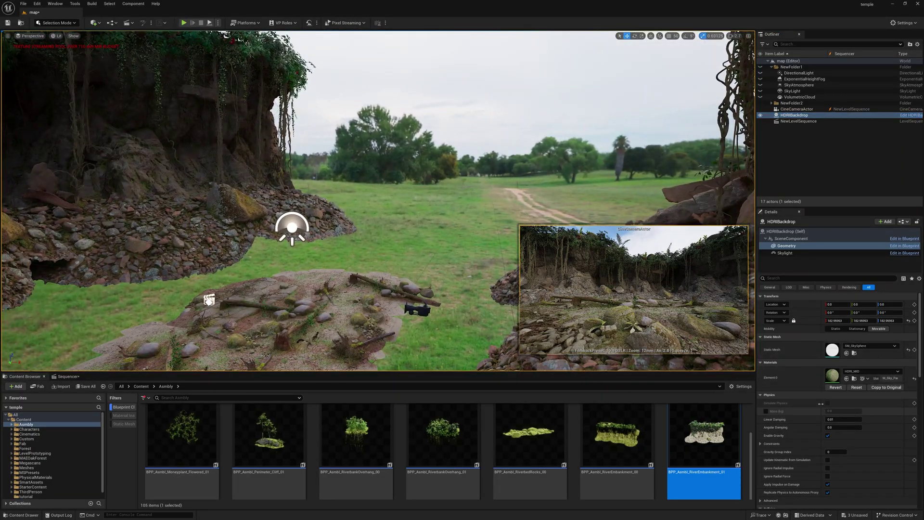
- Set the HDRI backdrop's size to 2500 and its intensity to 2.0
{"action": "left_click", "coordinate": [791, 239]}
{"action": "left_click", "coordinate": [785, 231]}
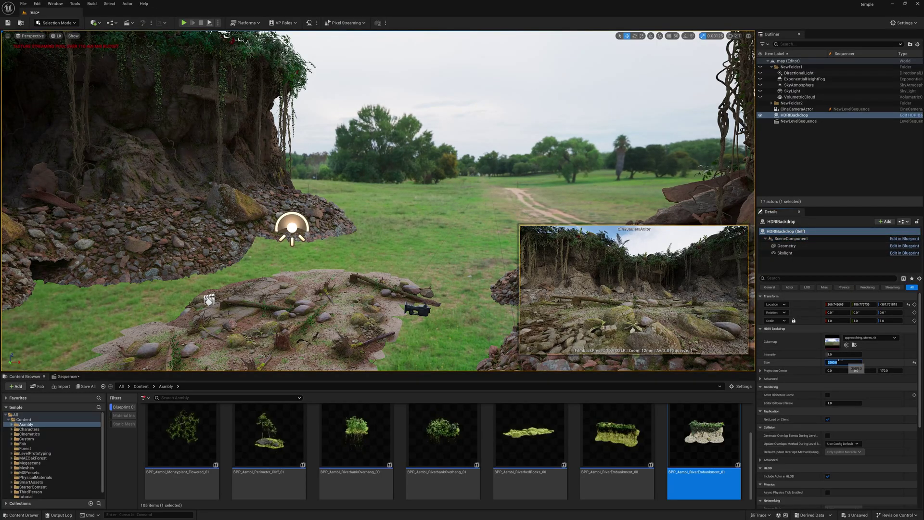
{"action": "type", "text": "3.0"}
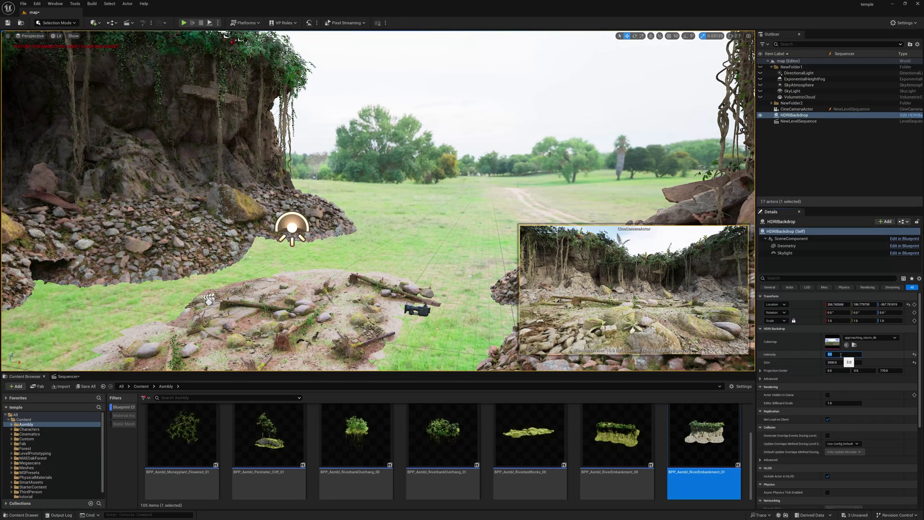
{"action": "type", "text": "2.0"}
{"action": "key", "text": "Return"}
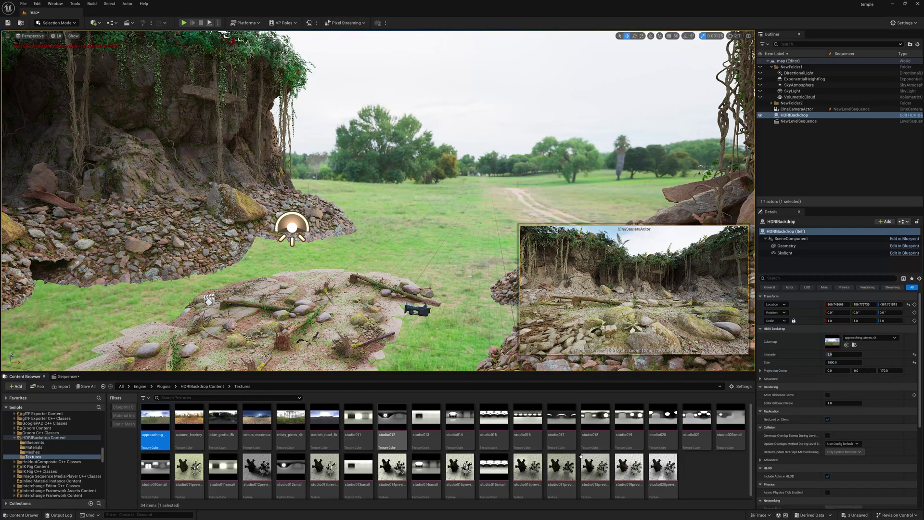
- Assign the blue_grotto_8k texture as the HDRI backdrop's cubemap
{"action": "left_click", "coordinate": [212, 426]}
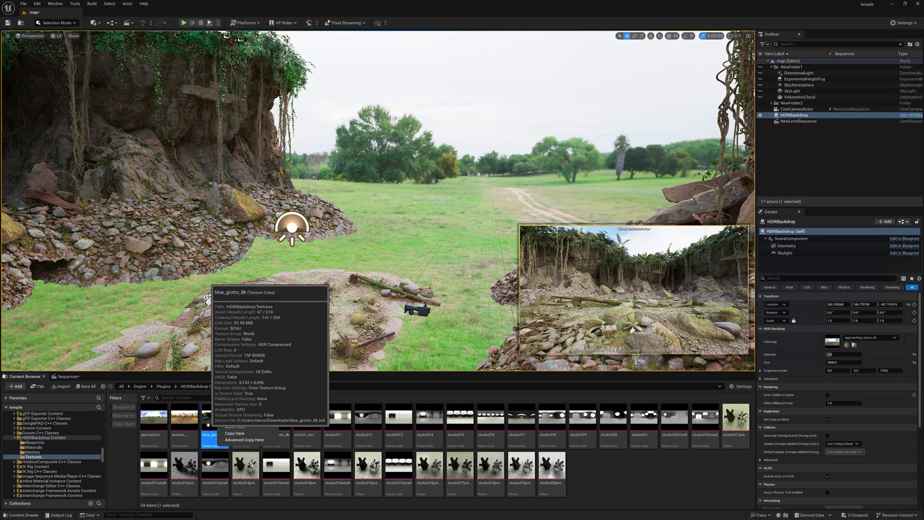
{"action": "left_click_drag", "start_coordinate": [831, 345], "coordinate": [833, 343]}
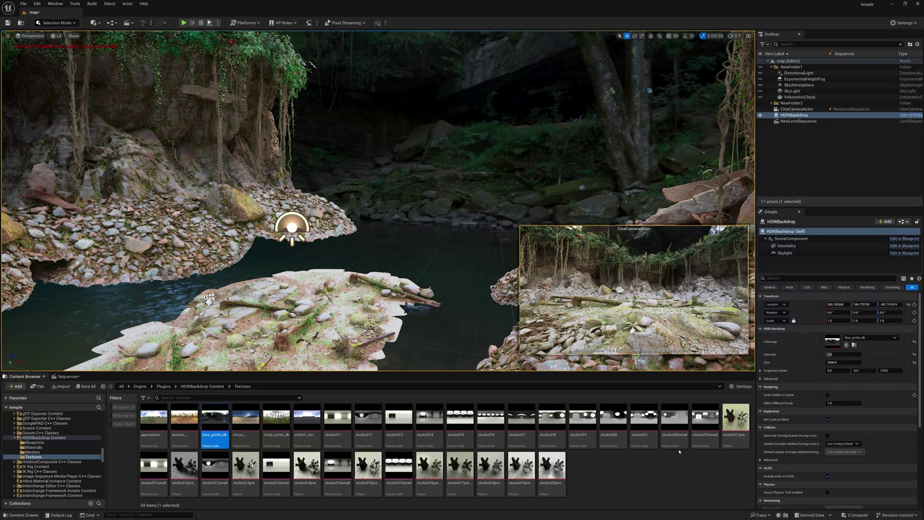
- Rotate the HDRI backdrop about its vertical axis to about 136° so the bright forest opening sits behind the cliffs
{"action": "right_click_drag", "start_coordinate": [439, 312], "coordinate": [518, 289]}
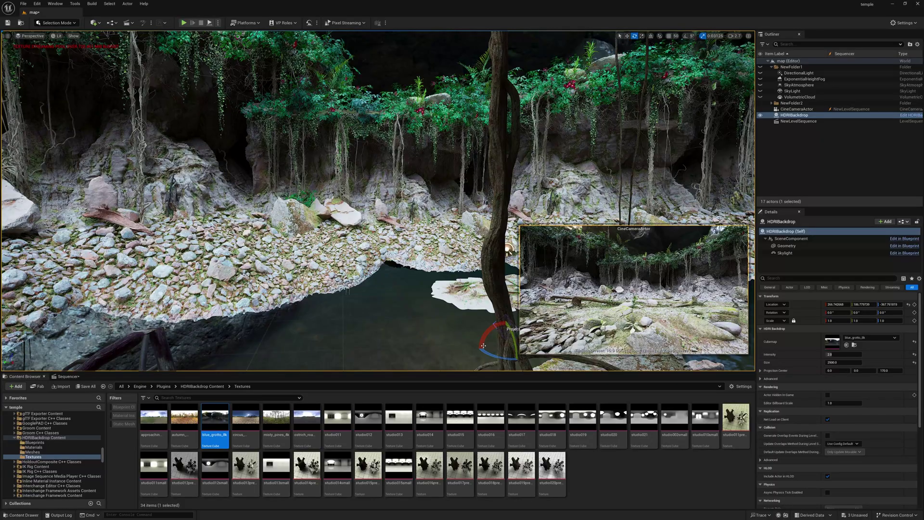
{"action": "left_click_drag", "start_coordinate": [509, 365], "coordinate": [477, 355]}
{"action": "left_click_drag", "start_coordinate": [477, 346], "coordinate": [481, 340]}
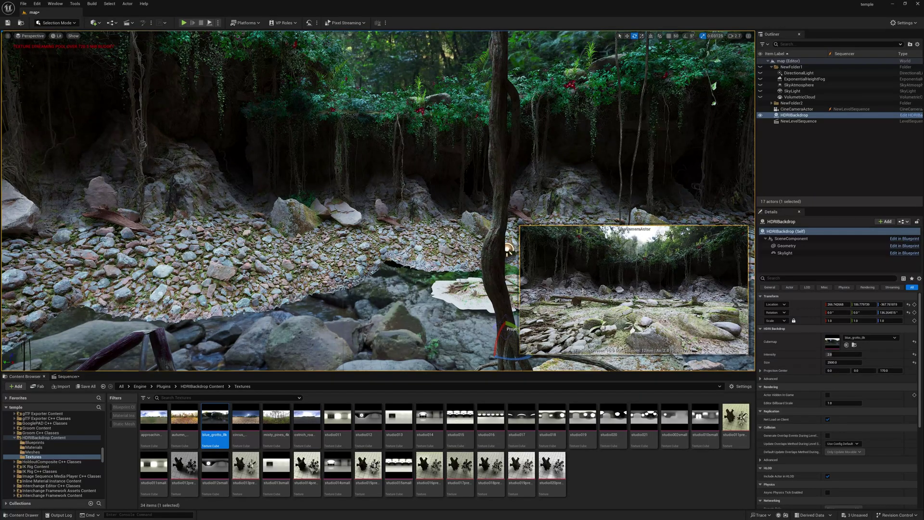
{"action": "right_click_drag", "start_coordinate": [357, 279], "coordinate": [291, 285]}
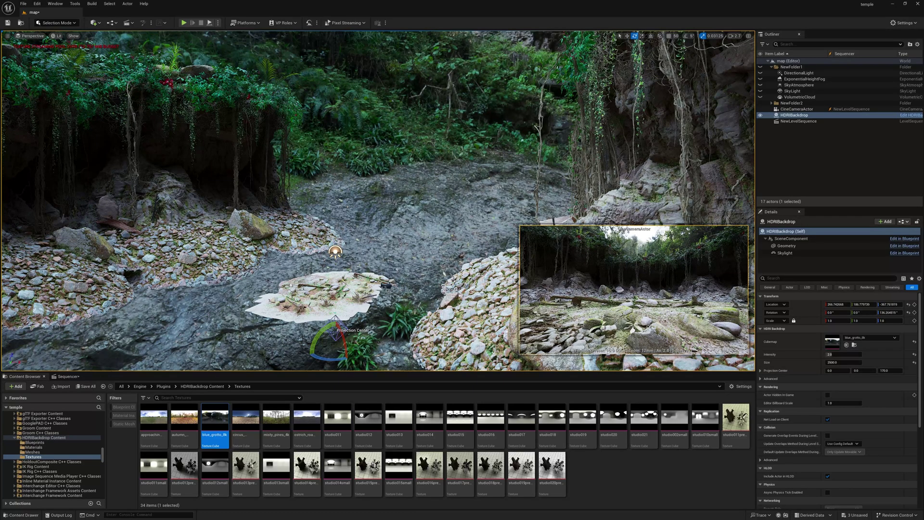
- Set the backdrop's Skylight source type to SLS Specified Cubemap and assign blue_grotto_8k as its cubemap
{"action": "key", "text": "w"}
{"action": "right_click_drag", "start_coordinate": [291, 285], "coordinate": [232, 367]}
{"action": "key", "text": "w"}
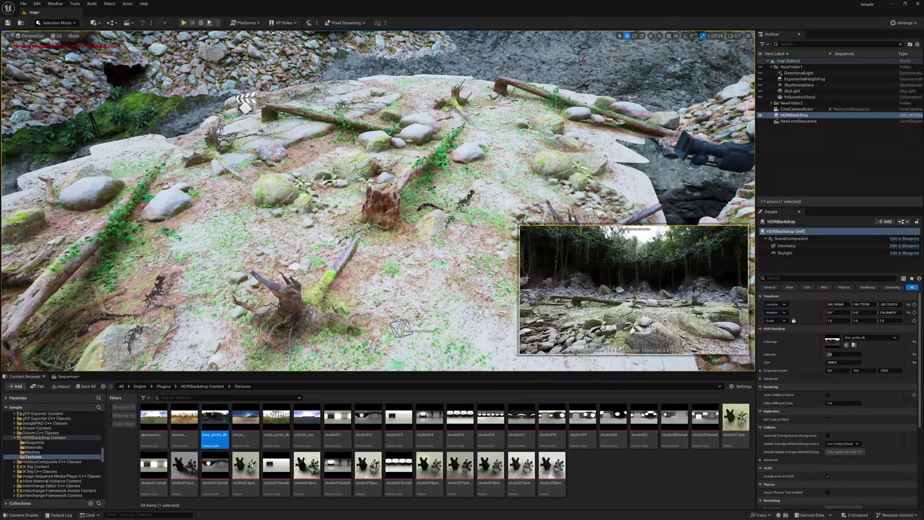
{"action": "left_click", "coordinate": [791, 254]}
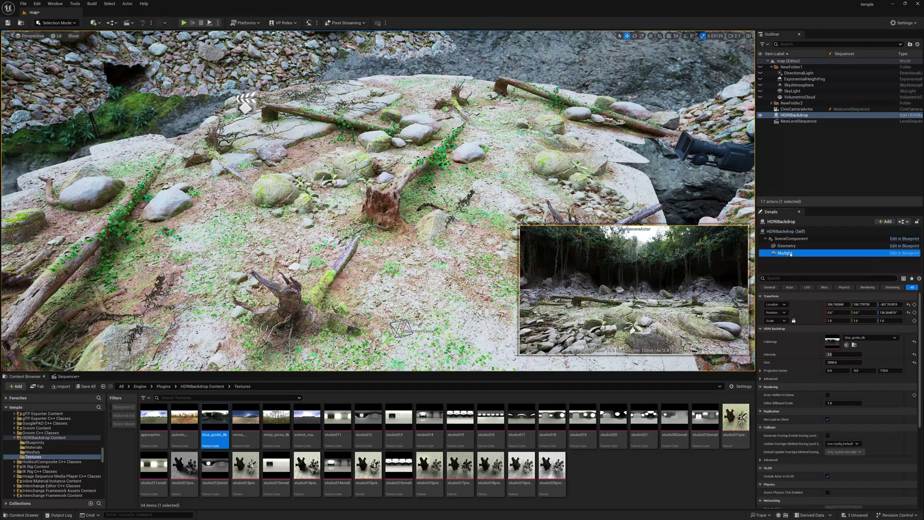
{"action": "left_click", "coordinate": [844, 353]}
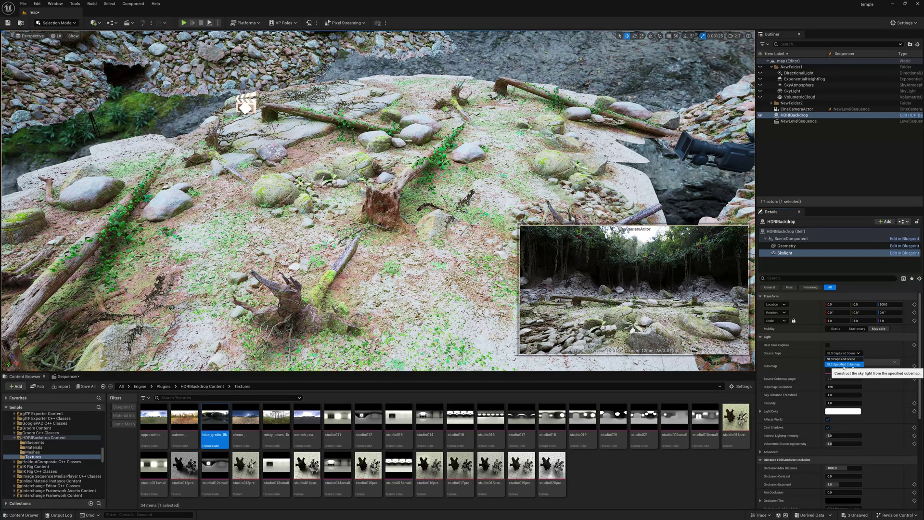
{"action": "left_click", "coordinate": [843, 364]}
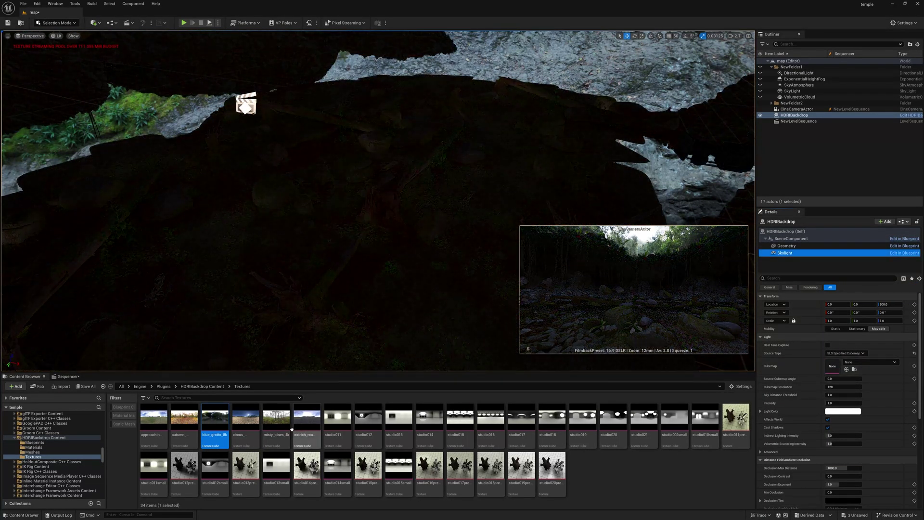
{"action": "left_click_drag", "start_coordinate": [215, 425], "coordinate": [834, 368]}
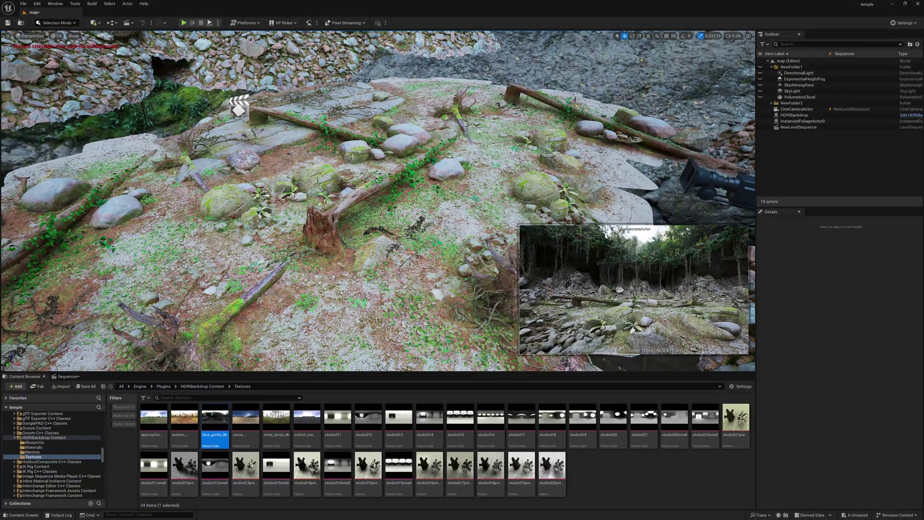
- Set the viewport camera speed to 2.7 and pull back to view the whole ground patch
{"action": "left_click", "coordinate": [732, 37]}
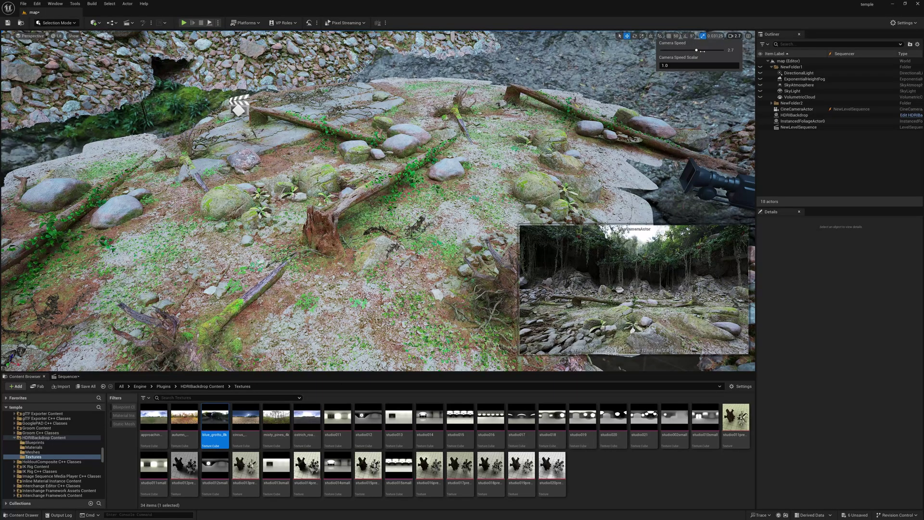
{"action": "key", "text": "s"}
{"action": "right_click_drag", "start_coordinate": [491, 153], "coordinate": [438, 155]}
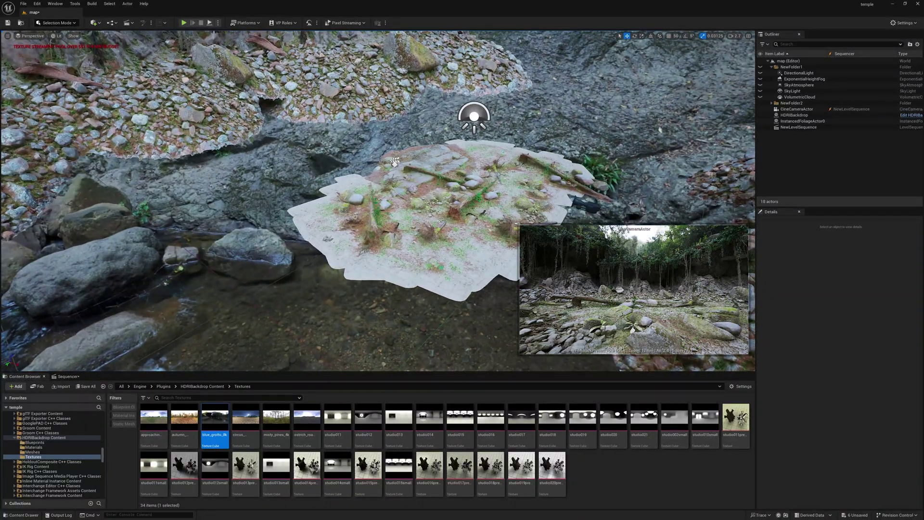
- Add the SMF_Mossy_Rock_d foliage type in Foliage mode and paint it onto the ground patch
{"action": "left_click", "coordinate": [56, 23]}
{"action": "left_click", "coordinate": [58, 46]}
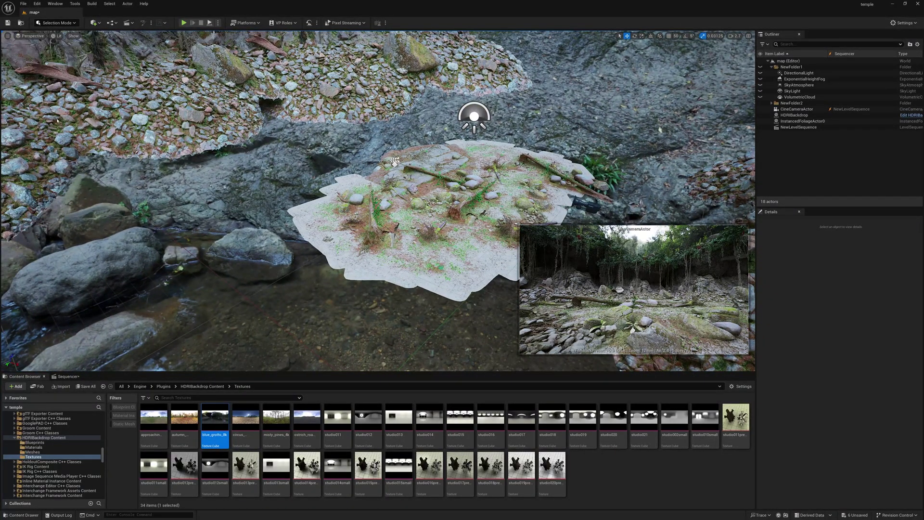
{"action": "left_click", "coordinate": [16, 144]}
{"action": "scroll", "coordinate": [46, 248], "scroll_direction": "down", "scroll_amount": 4}
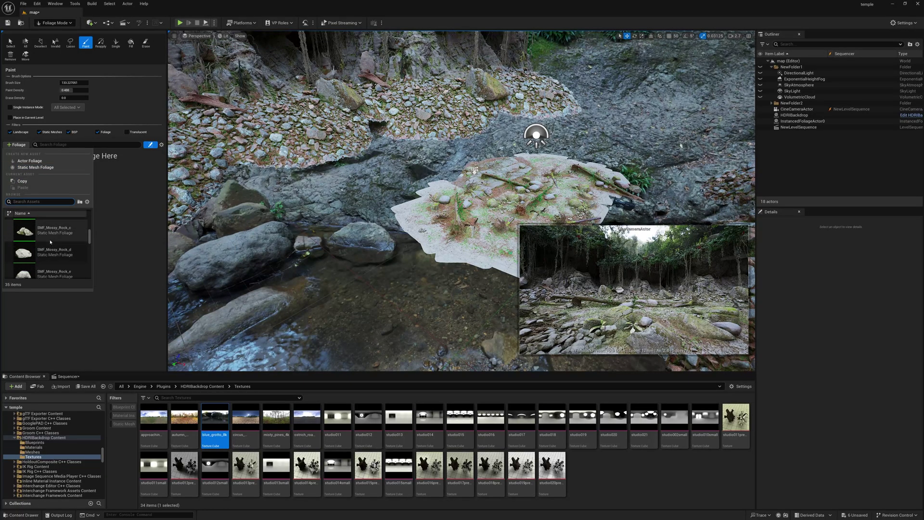
{"action": "left_click", "coordinate": [46, 251]}
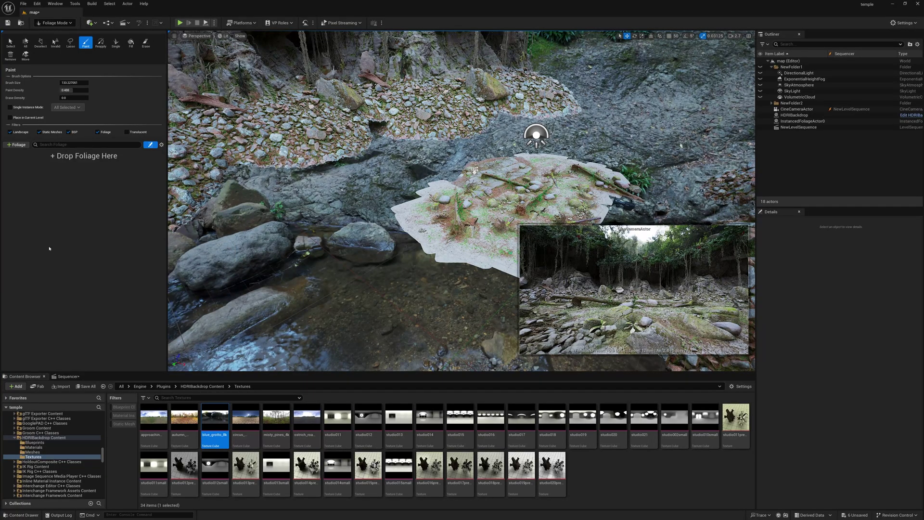
{"action": "left_click", "coordinate": [452, 195]}
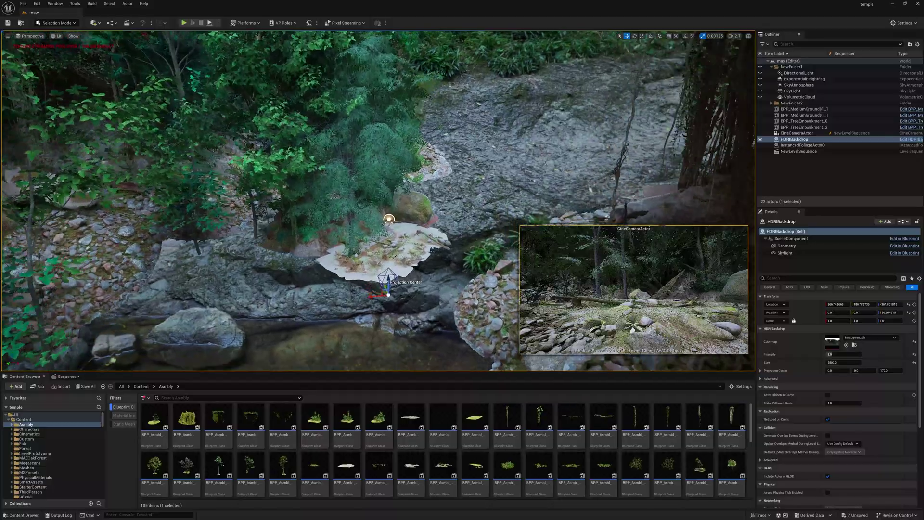
- Place the BPP_Asmbl_Dracaena_Shrub_02 assembly on the ground patch in front of the cine camera
{"action": "key", "text": "f"}
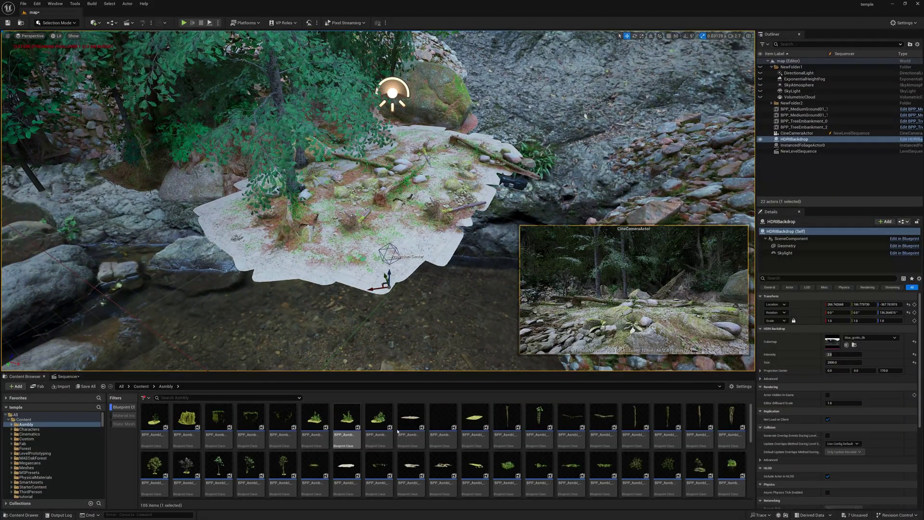
{"action": "left_click", "coordinate": [379, 420]}
{"action": "left_click_drag", "start_coordinate": [420, 259], "coordinate": [483, 228]}
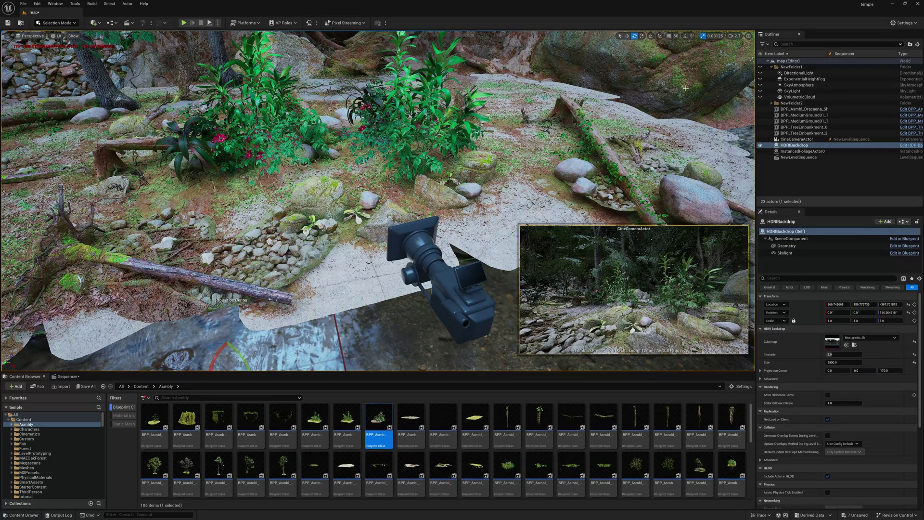
- Unhide the ExponentialHeightFog and pilot the CineCameraActor in the viewport
{"action": "left_click", "coordinate": [760, 79]}
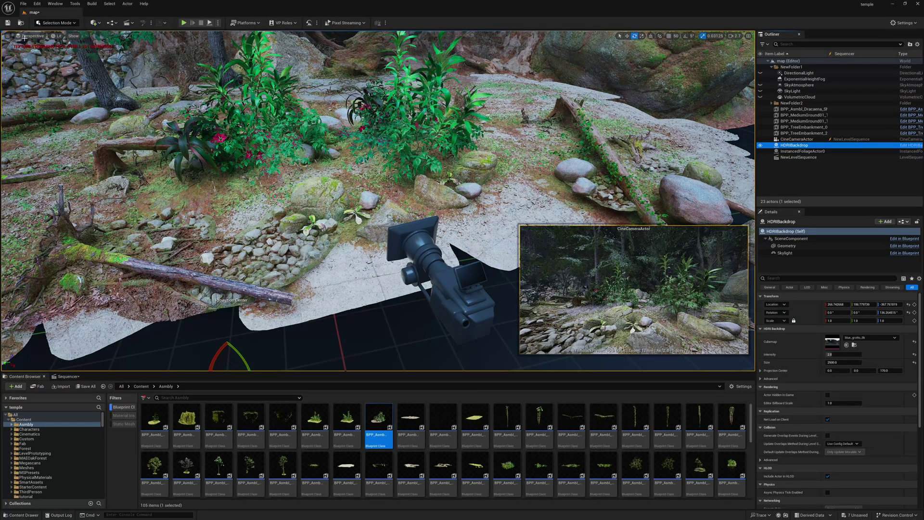
{"action": "left_click", "coordinate": [56, 25]}
{"action": "left_click", "coordinate": [29, 35]}
{"action": "left_click", "coordinate": [52, 133]}
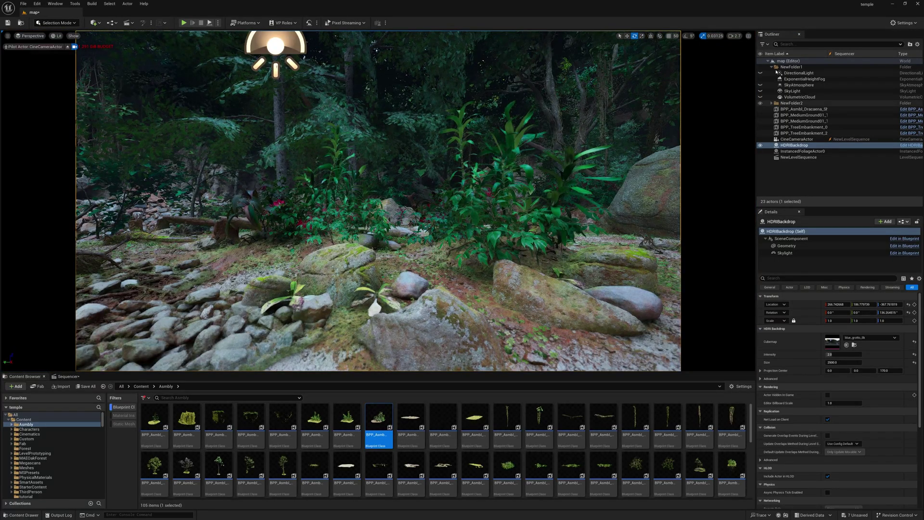
- Unhide the DirectionalLight and select the Dracaena shrub in the camera view
{"action": "left_click", "coordinate": [798, 85]}
{"action": "left_click", "coordinate": [797, 73]}
{"action": "left_click", "coordinate": [761, 73]}
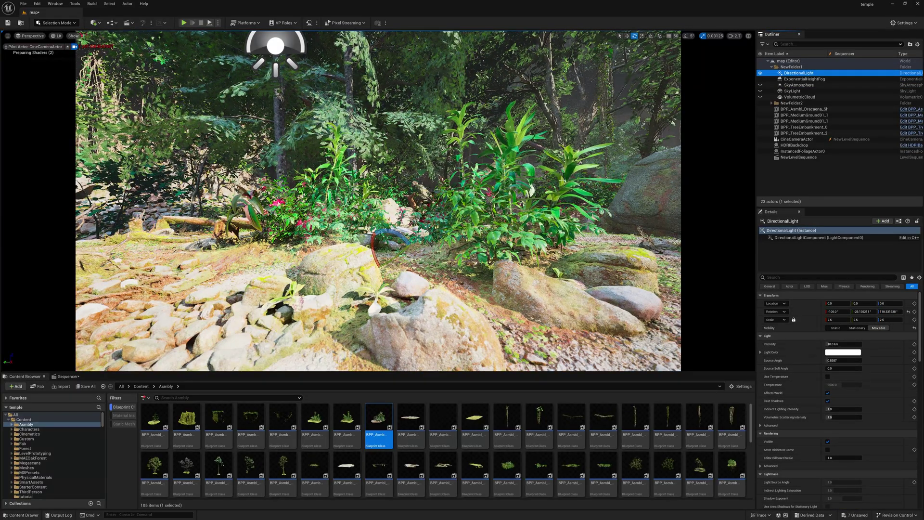
{"action": "left_click", "coordinate": [483, 239]}
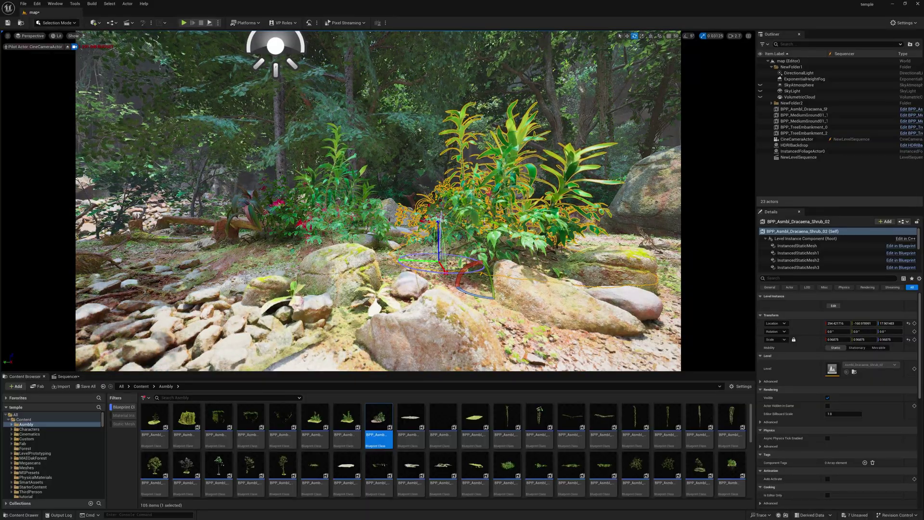
- Add a Post Process Volume to the level and enable its Infinite Extent (Unbound) setting
{"action": "left_click", "coordinate": [805, 79]}
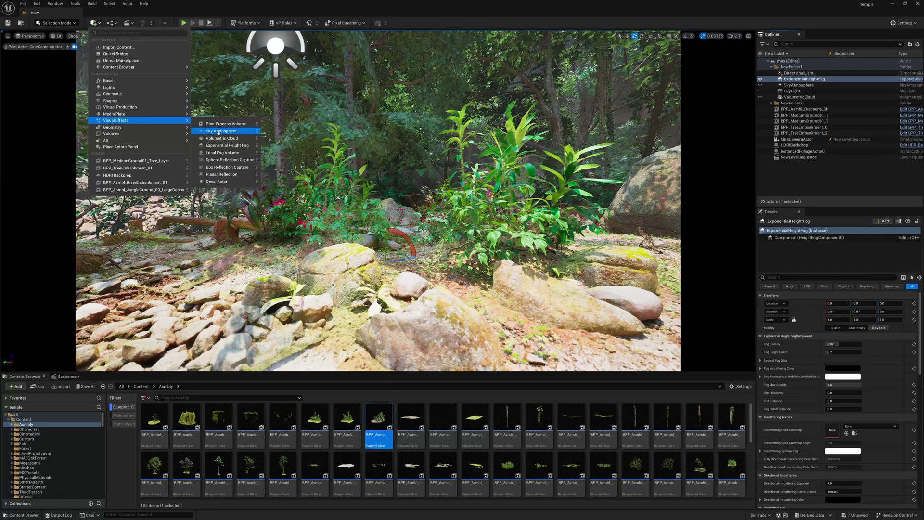
{"action": "left_click", "coordinate": [217, 120]}
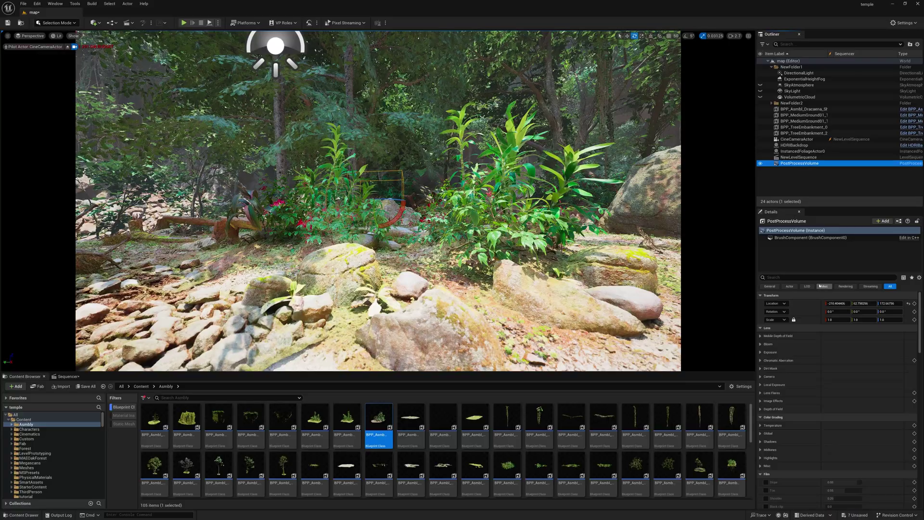
{"action": "left_click", "coordinate": [819, 278]}
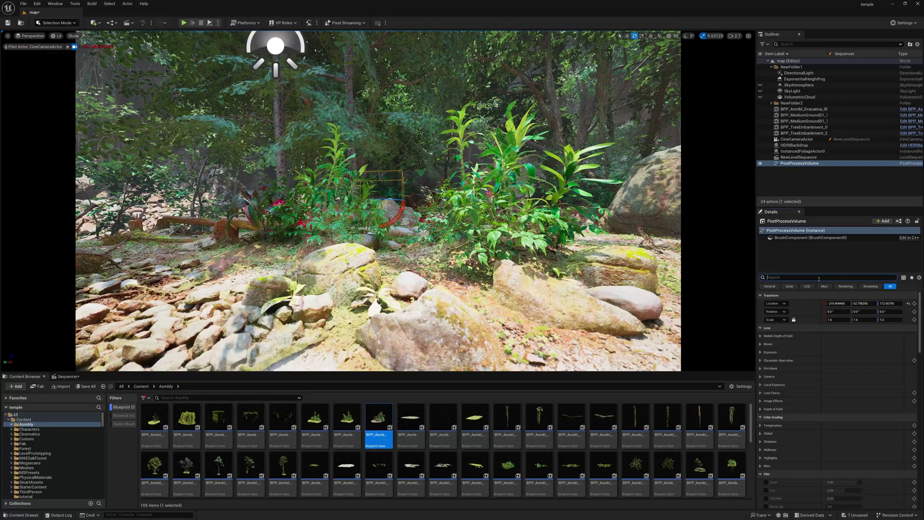
{"action": "type", "text": "inf"}
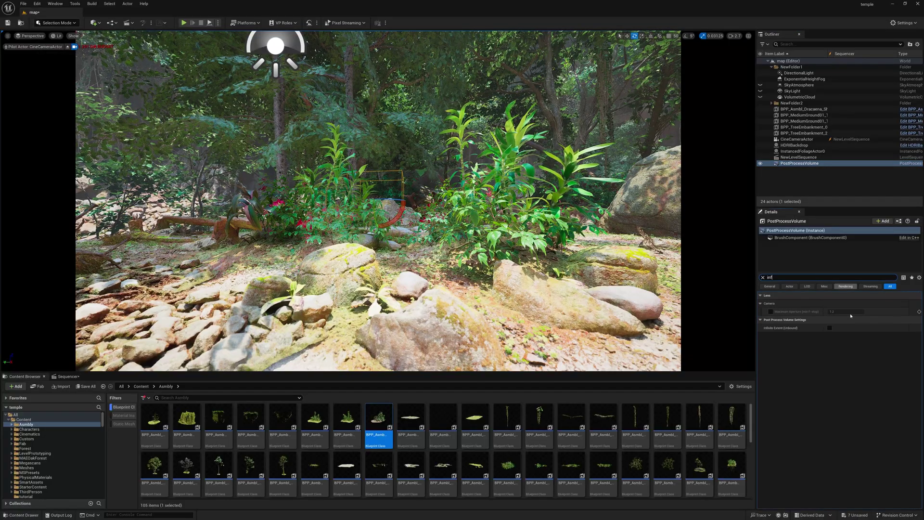
{"action": "left_click", "coordinate": [830, 328]}
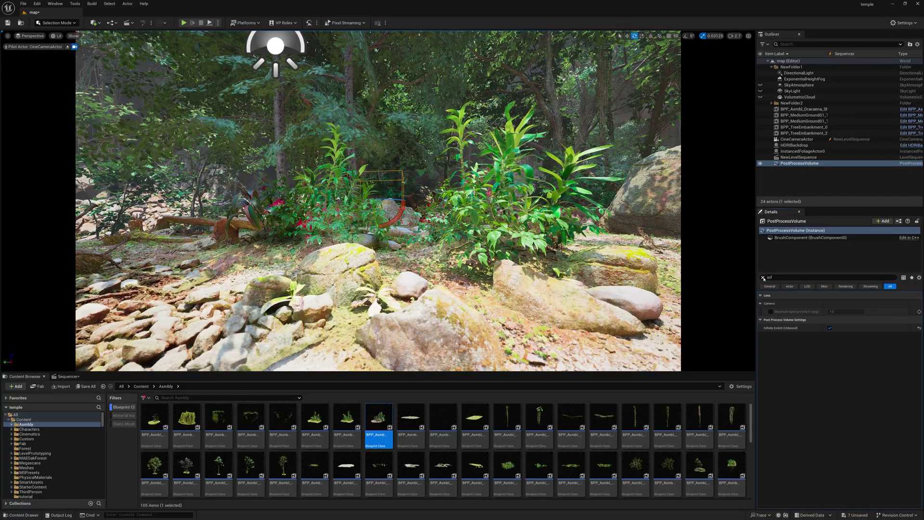
{"action": "left_click", "coordinate": [763, 277]}
- Enable the volume's Local Exposure overrides for Method, Highlight Contrast, both thresholds, Detail Strength, both Blurred Luminance settings and Middle Grey Bias
{"action": "scroll", "coordinate": [773, 360], "scroll_direction": "down", "scroll_amount": 10}
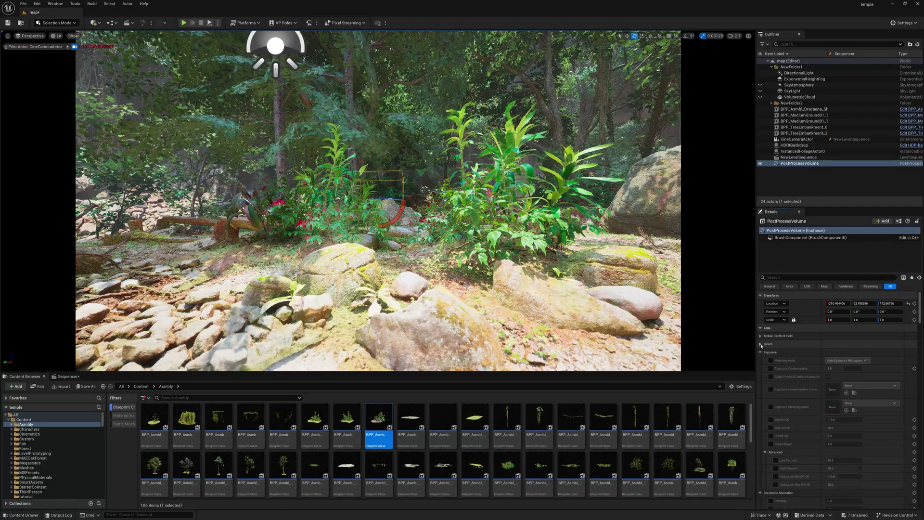
{"action": "scroll", "coordinate": [771, 405], "scroll_direction": "down", "scroll_amount": 8}
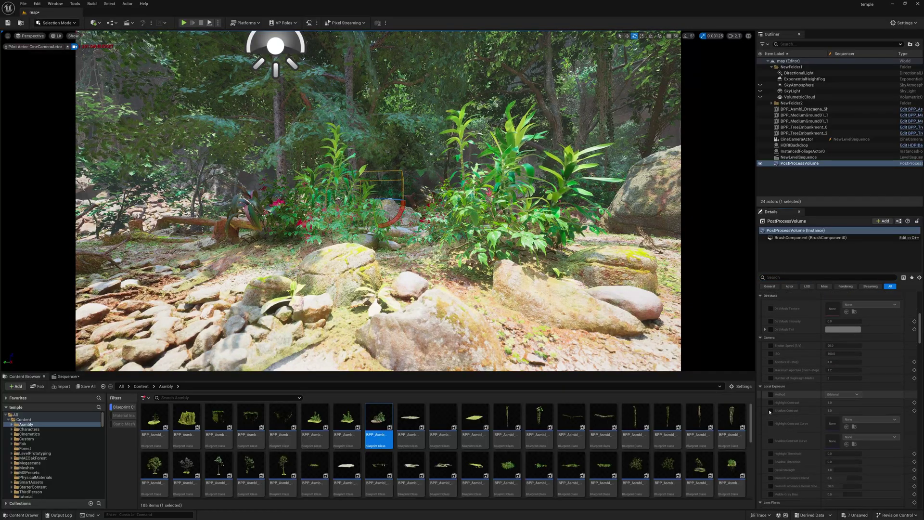
{"action": "scroll", "coordinate": [775, 399], "scroll_direction": "up", "scroll_amount": 3}
{"action": "left_click", "coordinate": [771, 337]}
{"action": "left_click", "coordinate": [771, 345]}
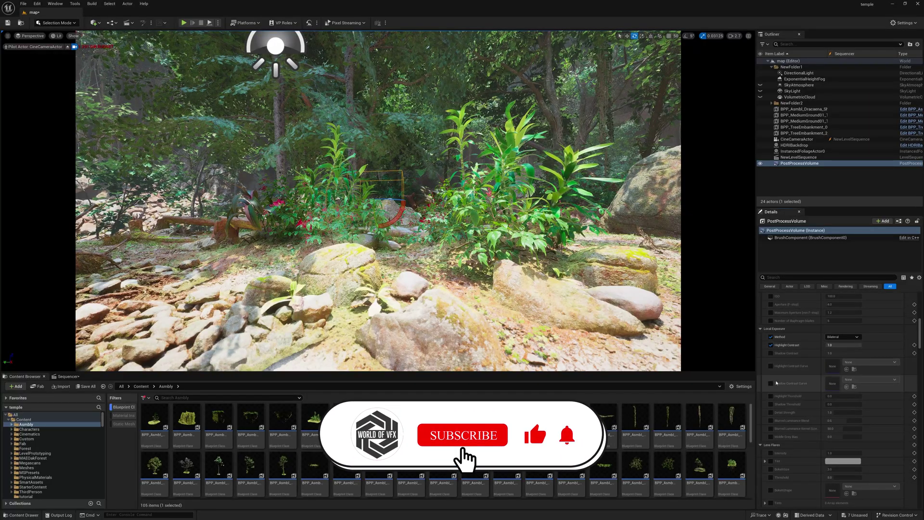
{"action": "left_click", "coordinate": [771, 396]}
{"action": "left_click", "coordinate": [771, 404]}
{"action": "left_click", "coordinate": [771, 413]}
{"action": "left_click", "coordinate": [771, 421]}
{"action": "left_click", "coordinate": [771, 428]}
{"action": "left_click", "coordinate": [771, 437]}
- Enable the volume's Metering Mode and Exposure Compensation overrides, set Min and Max EV100 to 1.0, and adjust the compensation
{"action": "left_click", "coordinate": [782, 278]}
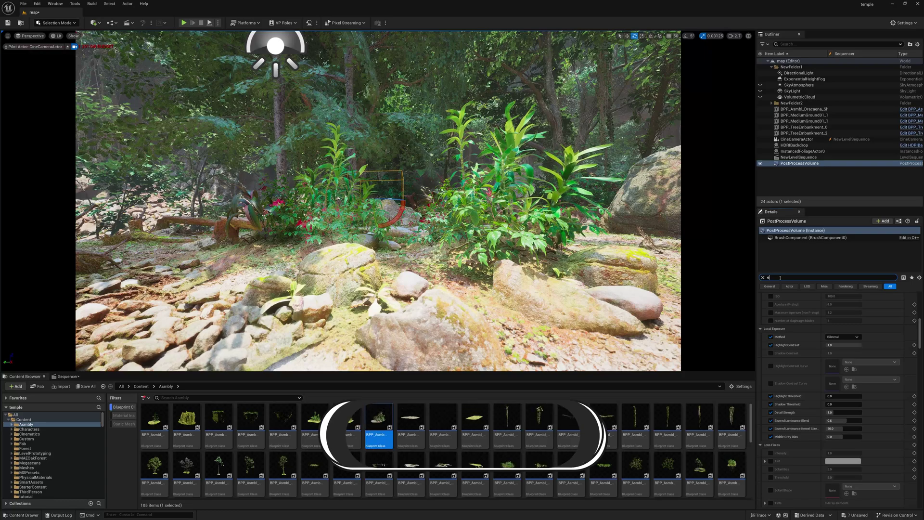
{"action": "type", "text": "expos"}
{"action": "scroll", "coordinate": [794, 337], "scroll_direction": "up", "scroll_amount": 2}
{"action": "left_click", "coordinate": [771, 311]}
{"action": "left_click", "coordinate": [770, 319]}
{"action": "left_click", "coordinate": [771, 370]}
{"action": "left_click", "coordinate": [771, 379]}
{"action": "left_click", "coordinate": [838, 371]}
{"action": "type", "text": "1"}
{"action": "left_click", "coordinate": [842, 380]}
{"action": "key", "text": "Return"}
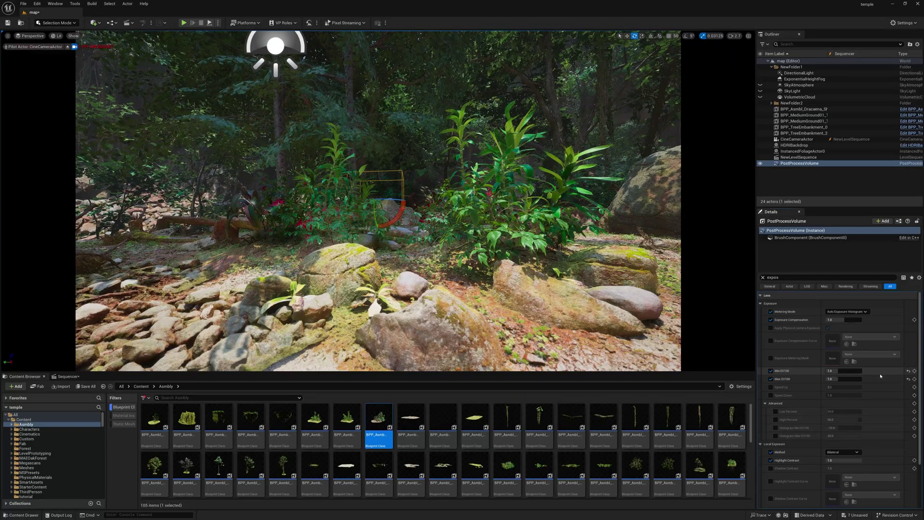
{"action": "mouse_move", "coordinate": [846, 320]}
{"action": "left_mouse_down"}
{"action": "mouse_move", "coordinate": [859, 319]}
{"action": "mouse_move", "coordinate": [846, 320]}
{"action": "left_mouse_up"}
- Rotate the DirectionalLight about its Z and Y axes, bringing the Y rotation to about -48°
{"action": "left_click", "coordinate": [799, 72]}
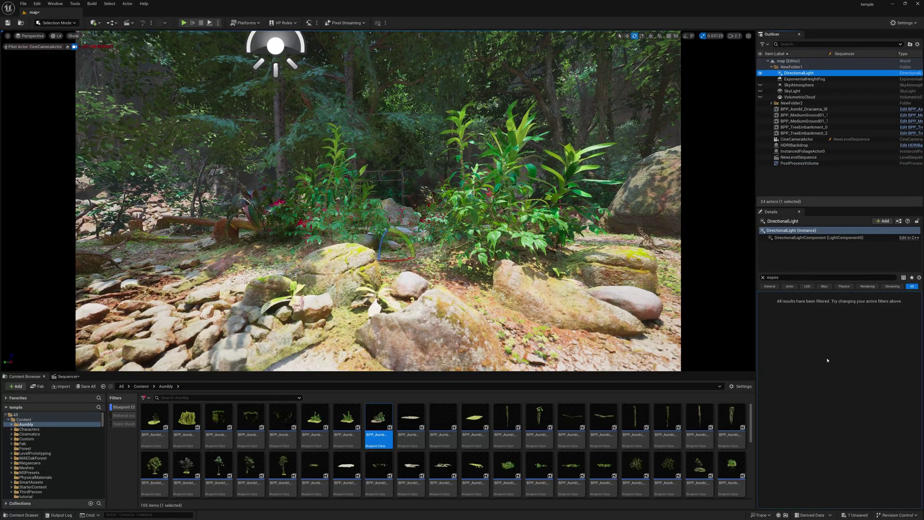
{"action": "left_click", "coordinate": [763, 278]}
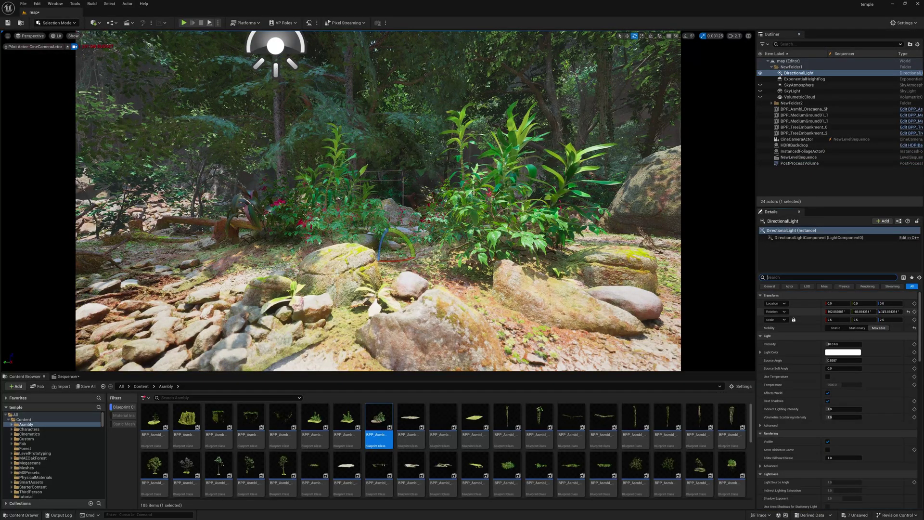
{"action": "left_click_drag", "start_coordinate": [890, 312], "coordinate": [798, 311]}
{"action": "left_click_drag", "start_coordinate": [865, 311], "coordinate": [864, 311]}
{"action": "left_click", "coordinate": [814, 181]}
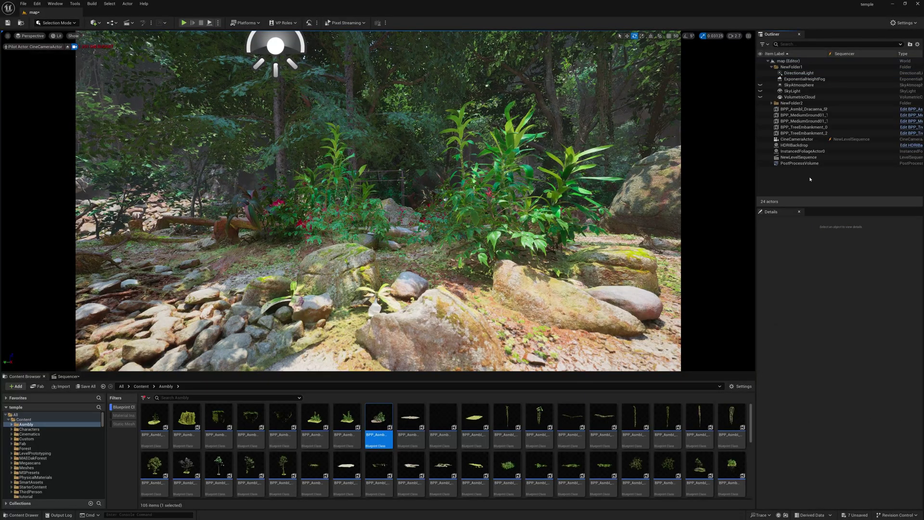
- Raise the ExponentialHeightFog's volumetric Extinction Scale, shorten its View Distance and increase its Near Fade In Distance
{"action": "left_click", "coordinate": [805, 79]}
{"action": "scroll", "coordinate": [803, 430], "scroll_direction": "down", "scroll_amount": 8}
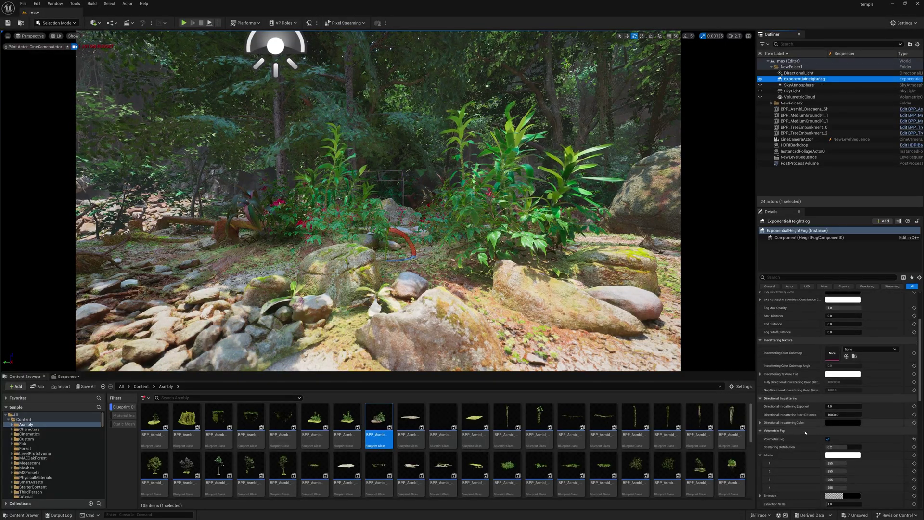
{"action": "scroll", "coordinate": [803, 430], "scroll_direction": "up", "scroll_amount": 1}
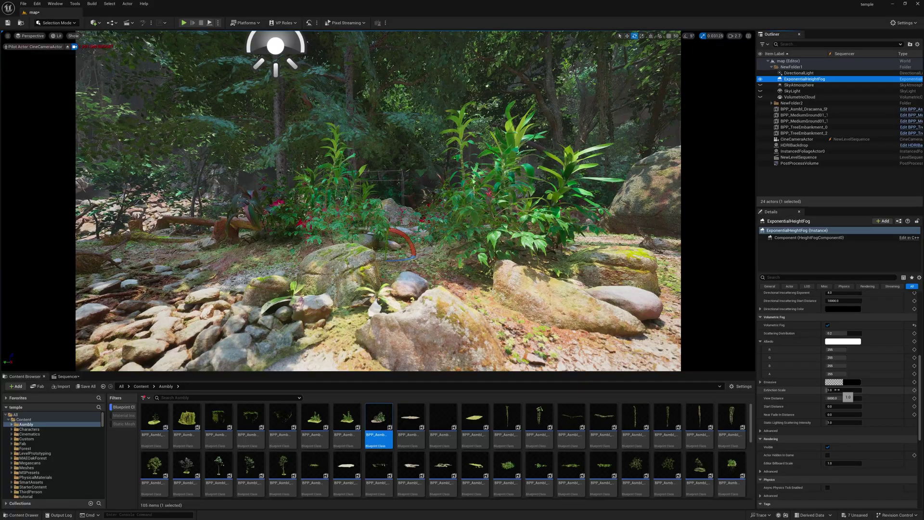
{"action": "left_click_drag", "start_coordinate": [833, 390], "coordinate": [839, 390]}
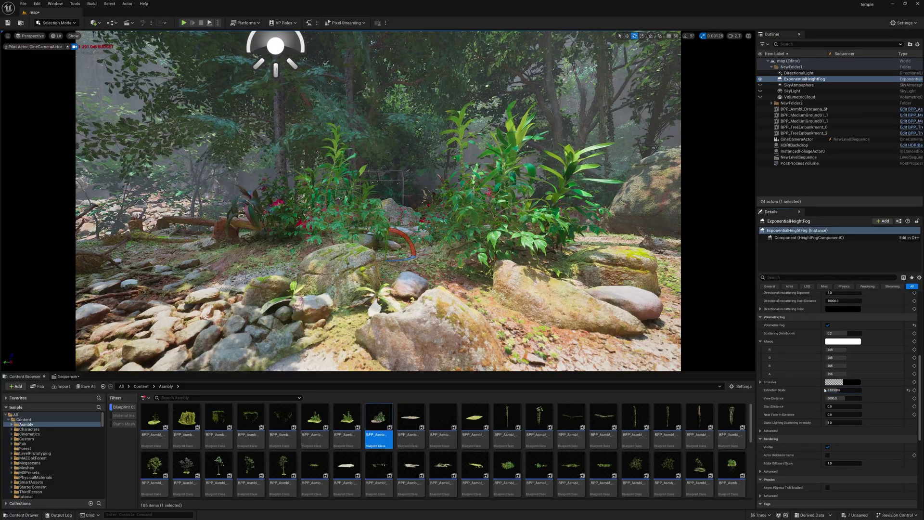
{"action": "left_click_drag", "start_coordinate": [849, 398], "coordinate": [833, 398]}
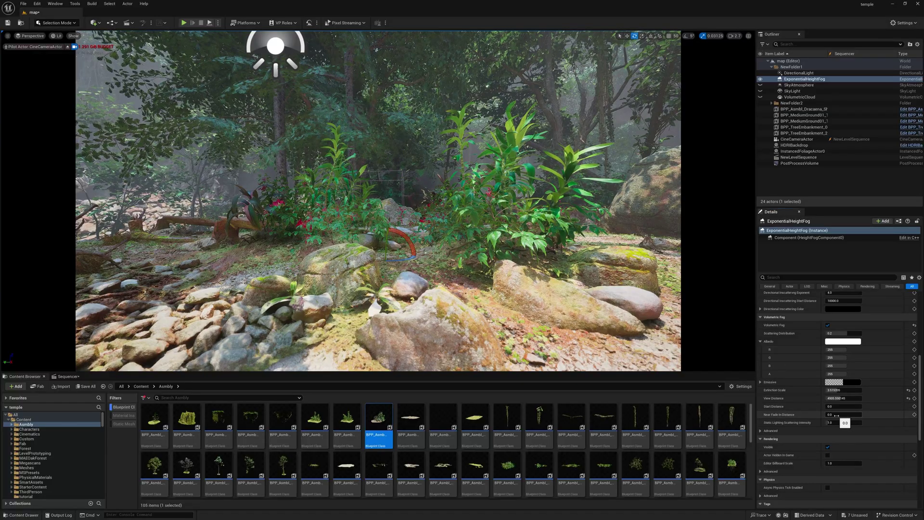
{"action": "left_click_drag", "start_coordinate": [843, 415], "coordinate": [842, 415]}
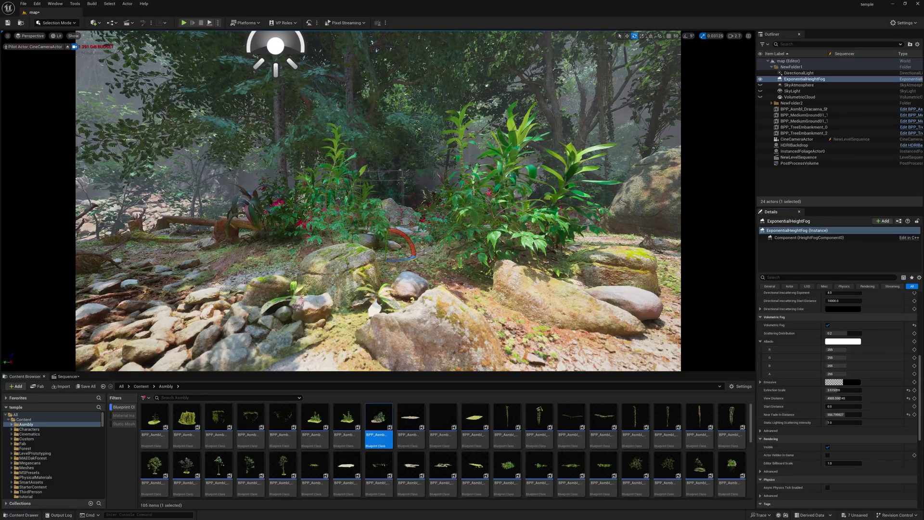
- Set the ExponentialHeightFog's Fog Density to 0.1
{"action": "scroll", "coordinate": [802, 394], "scroll_direction": "up", "scroll_amount": 10}
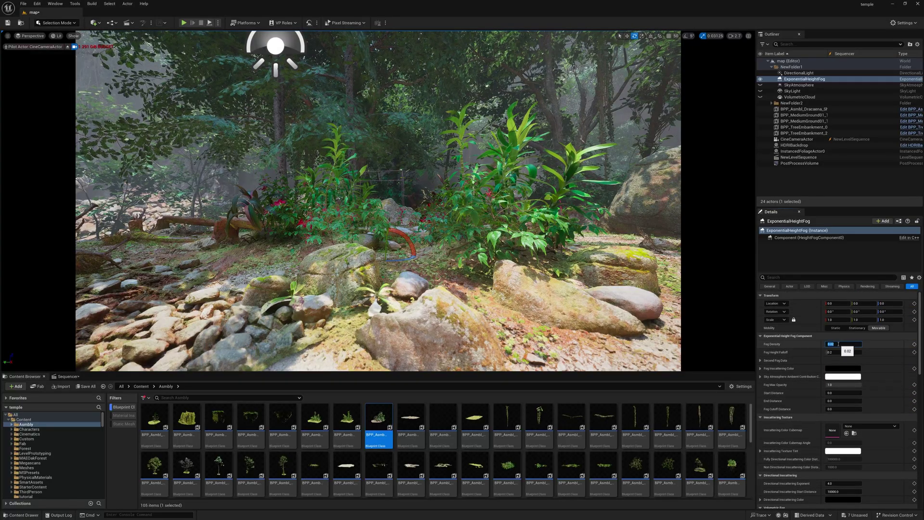
{"action": "type", "text": "0.1"}
{"action": "key", "text": "Return"}
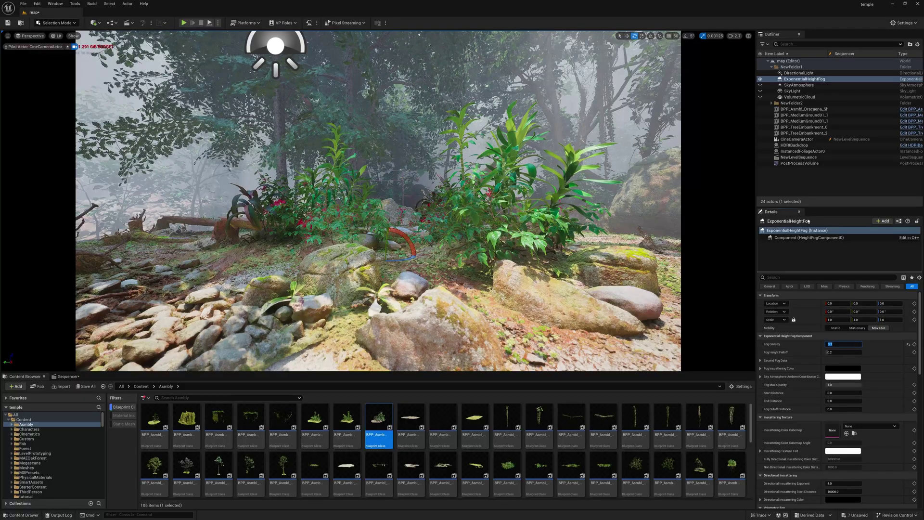
- Set the DirectionalLight's Source Angle to 5.0 and its Intensity to 0.5 lux
{"action": "left_click", "coordinate": [799, 73]}
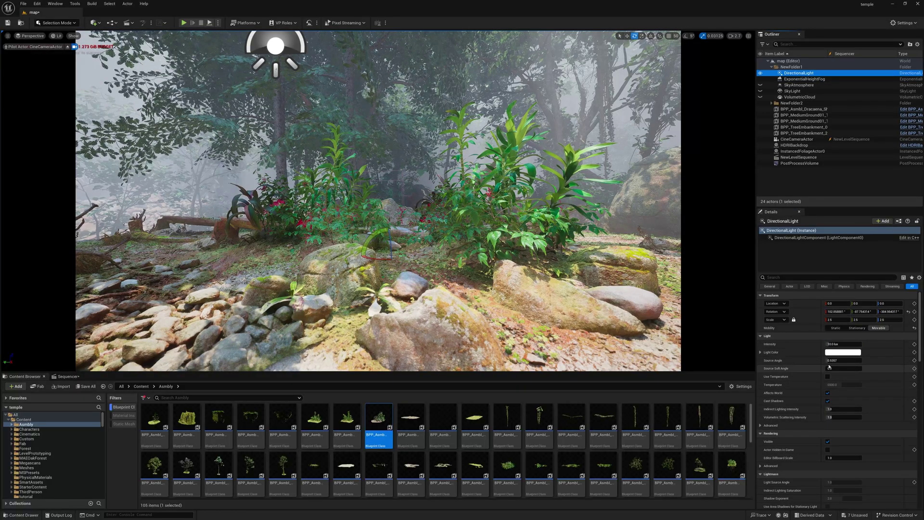
{"action": "left_click_drag", "start_coordinate": [830, 361], "coordinate": [860, 361]}
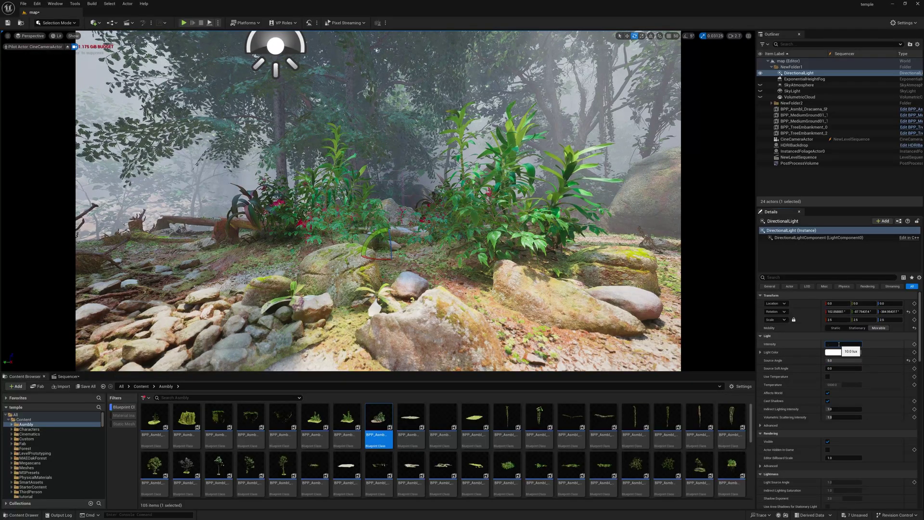
{"action": "type", "text": "0.5"}
{"action": "key", "text": "Return"}
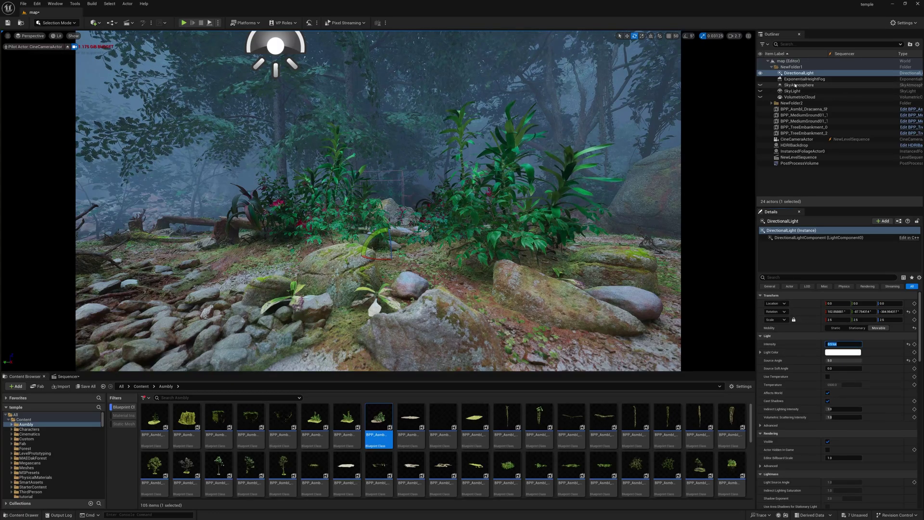
- Set the HDRI backdrop's Intensity to 1
{"action": "left_click", "coordinate": [799, 145]}
{"action": "left_click", "coordinate": [840, 354]}
{"action": "type", "text": "1"}
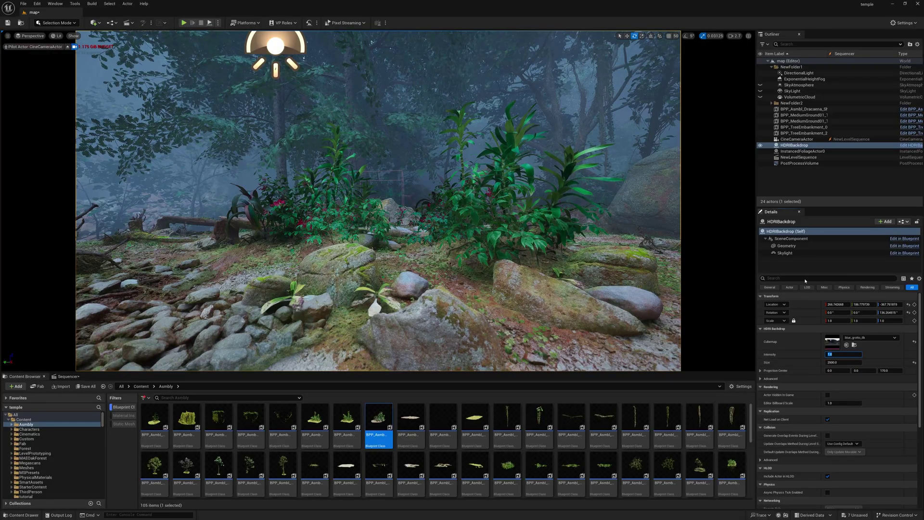
{"action": "left_click", "coordinate": [827, 191]}
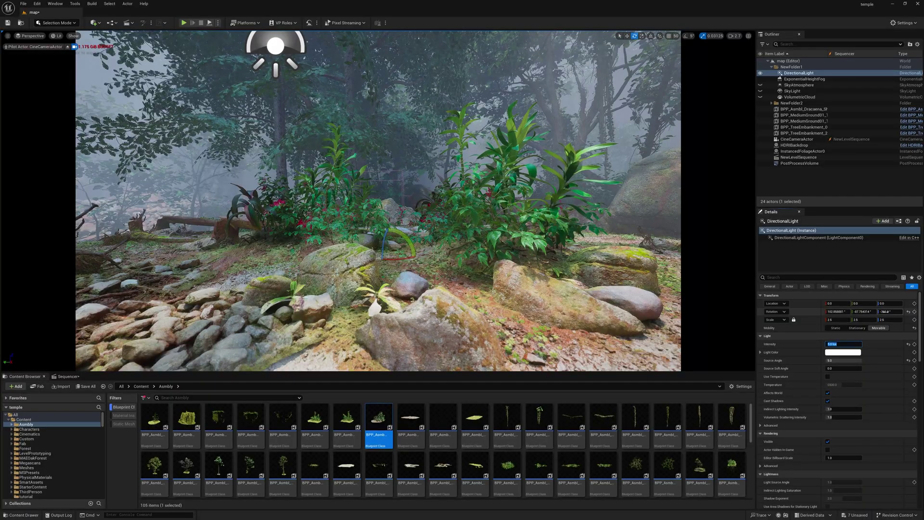
- Adjust the DirectionalLight's rotation to change the direction of light across the forest
{"action": "left_click_drag", "start_coordinate": [886, 311], "coordinate": [867, 312]}
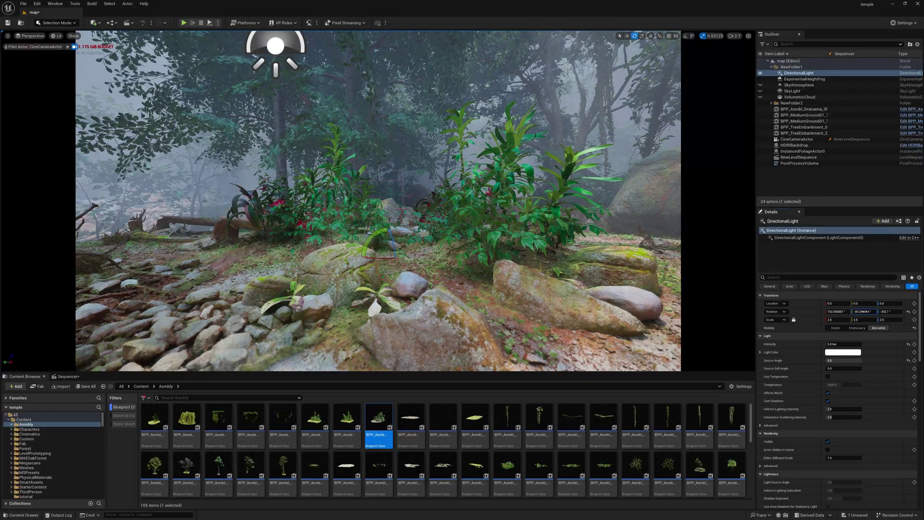
{"action": "left_click", "coordinate": [812, 189]}
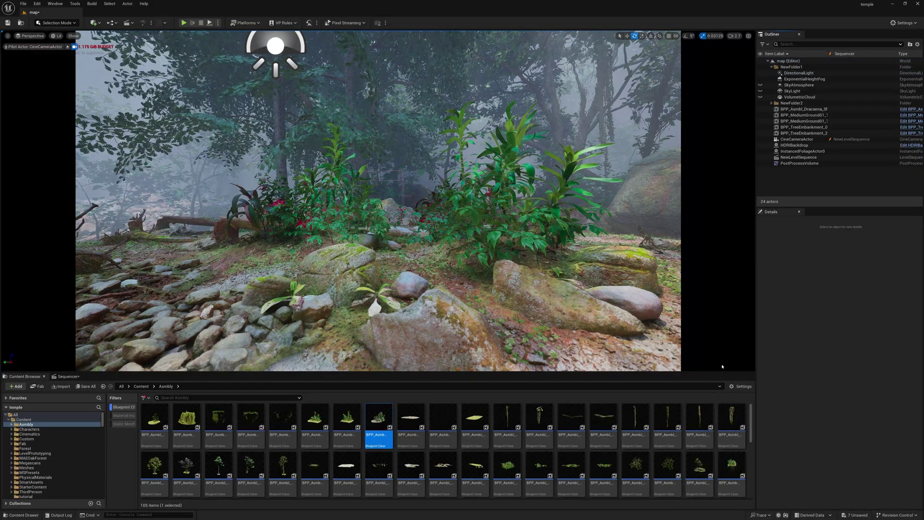
- Enable Vignette Intensity on the PostProcessVolume and raise it to about 0.69
{"action": "left_click", "coordinate": [792, 163]}
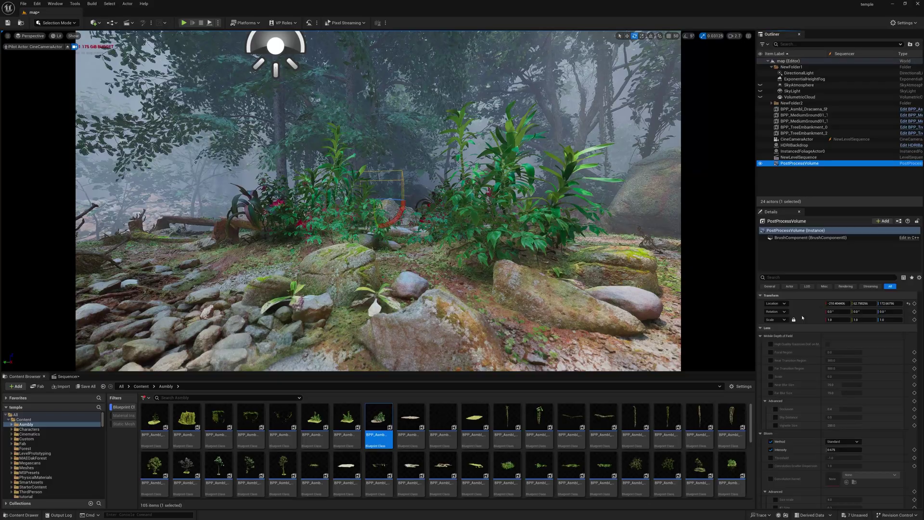
{"action": "scroll", "coordinate": [779, 406], "scroll_direction": "down", "scroll_amount": 10}
{"action": "scroll", "coordinate": [779, 406], "scroll_direction": "down", "scroll_amount": 6}
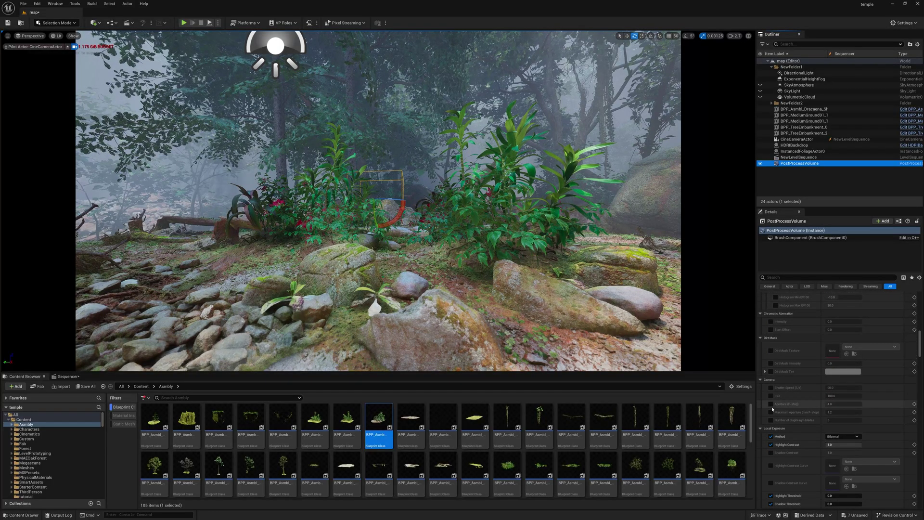
{"action": "scroll", "coordinate": [778, 407], "scroll_direction": "down", "scroll_amount": 5}
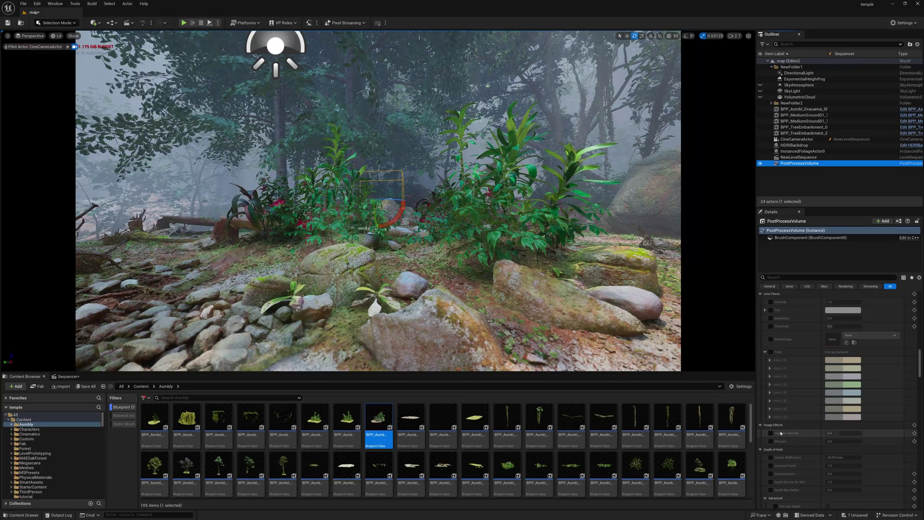
{"action": "left_click", "coordinate": [771, 433]}
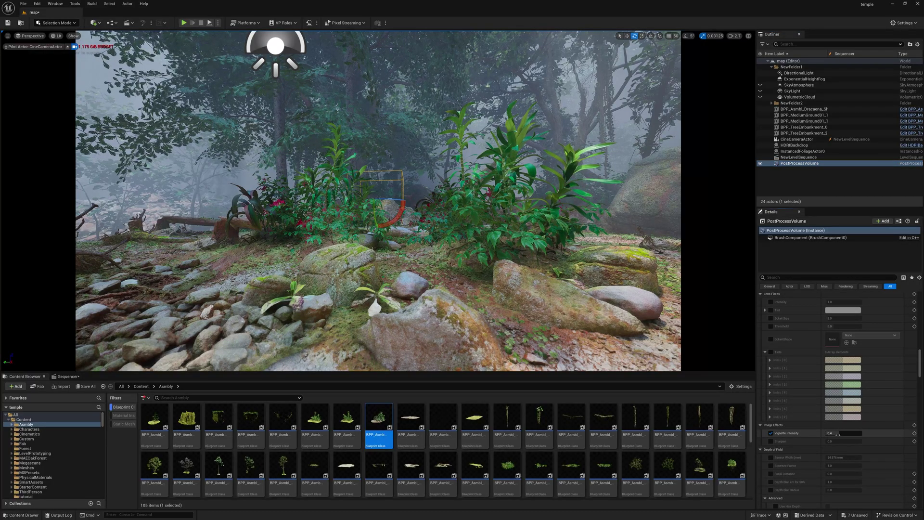
{"action": "left_click_drag", "start_coordinate": [837, 433], "coordinate": [837, 432]}
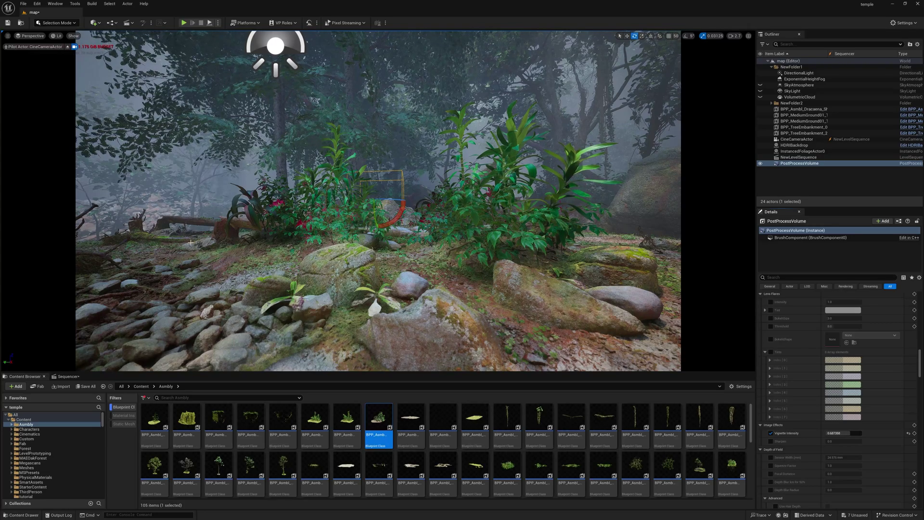
- Enable the PostProcessVolume's global color grading Saturation and Contrast, setting Saturation to 0.86 and Contrast to 1.1
{"action": "scroll", "coordinate": [769, 446], "scroll_direction": "down", "scroll_amount": 4}
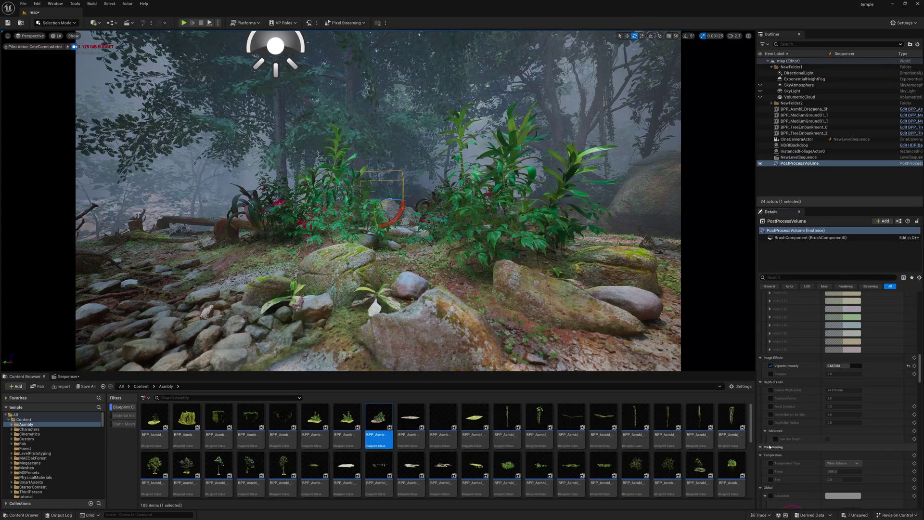
{"action": "scroll", "coordinate": [769, 445], "scroll_direction": "down", "scroll_amount": 4}
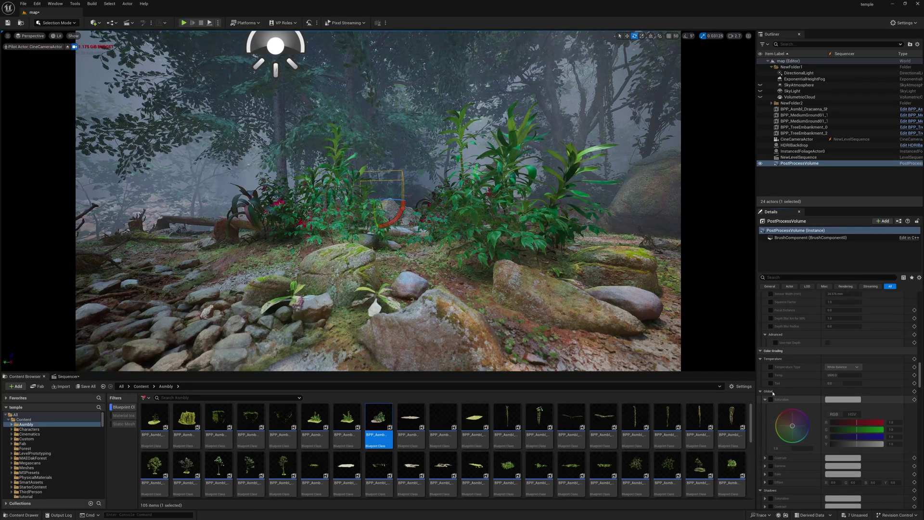
{"action": "left_click", "coordinate": [771, 399]}
{"action": "left_click", "coordinate": [771, 458]}
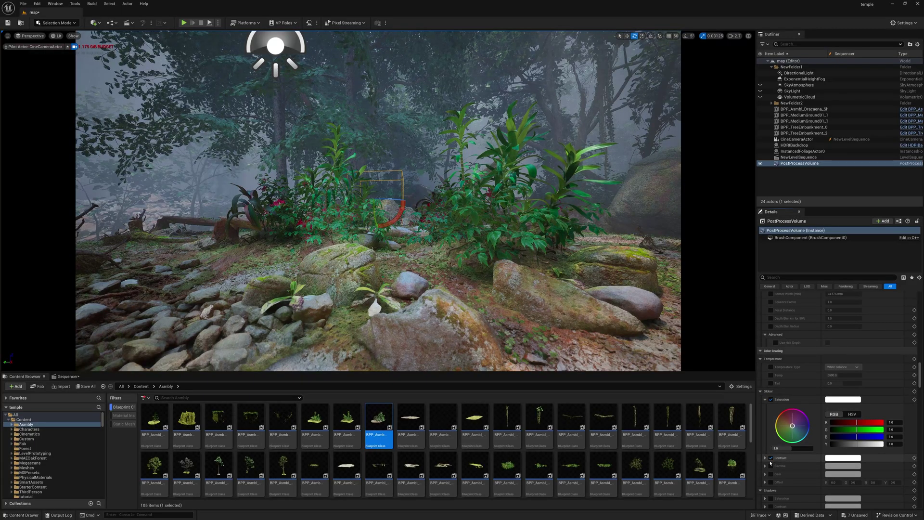
{"action": "left_click", "coordinate": [766, 458]}
{"action": "scroll", "coordinate": [781, 476], "scroll_direction": "down", "scroll_amount": 2}
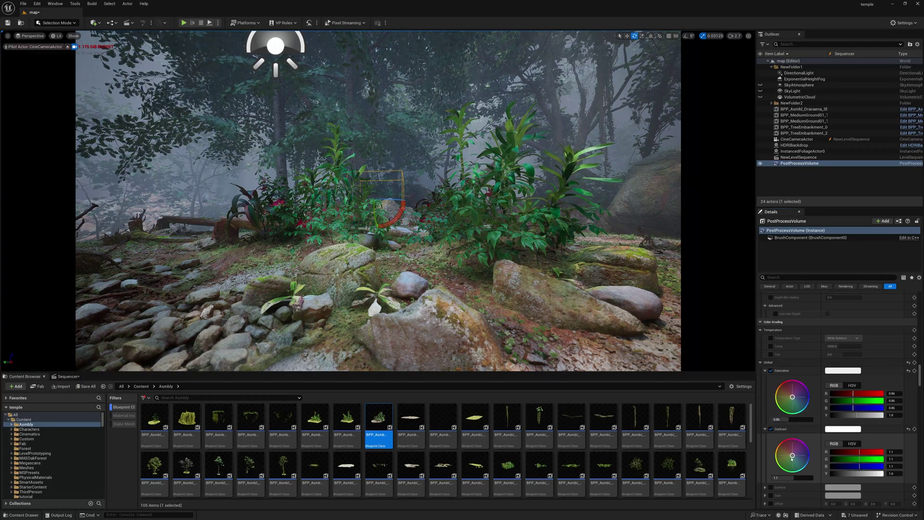
- Enable the PostProcessVolume's global Gain and raise it to about 1.1
{"action": "scroll", "coordinate": [785, 433], "scroll_direction": "down", "scroll_amount": 3}
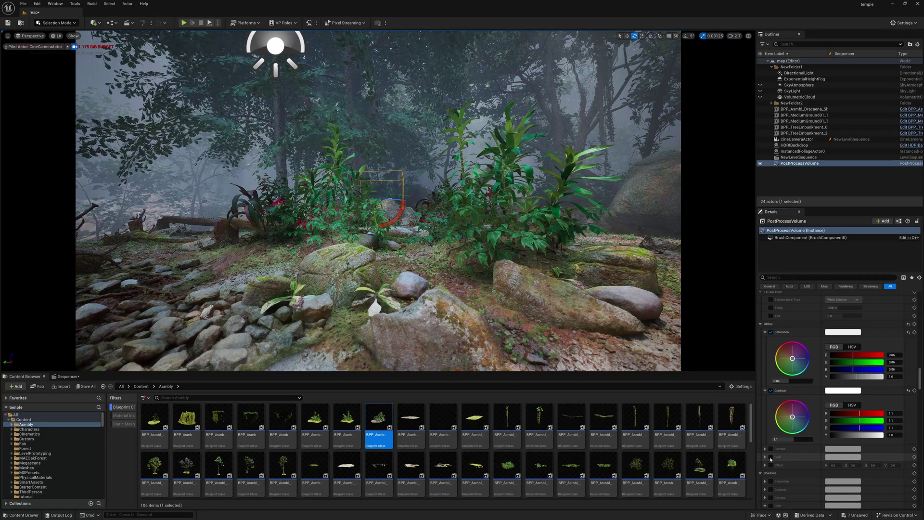
{"action": "left_click", "coordinate": [765, 457]}
{"action": "scroll", "coordinate": [780, 458], "scroll_direction": "down", "scroll_amount": 3}
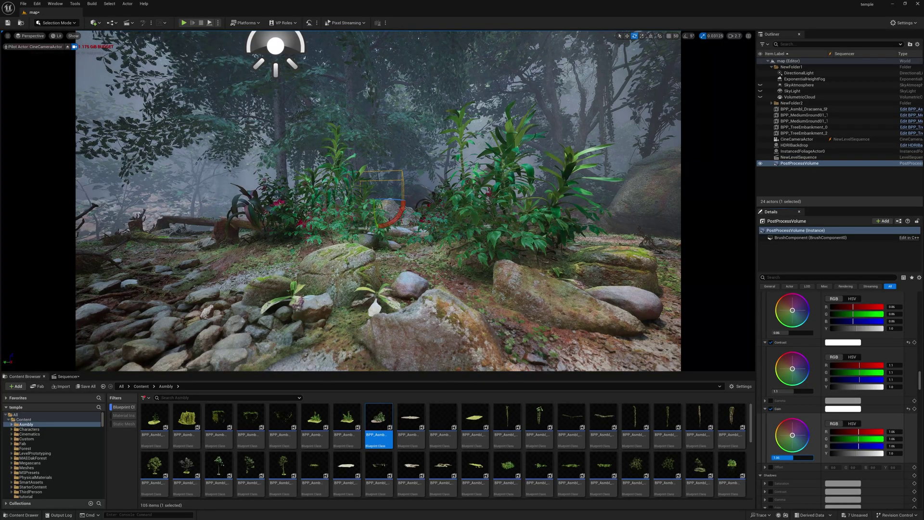
- Enable Contrast in the PostProcessVolume's Shadows grading and raise it to about 1.9
{"action": "scroll", "coordinate": [790, 467], "scroll_direction": "down", "scroll_amount": 5}
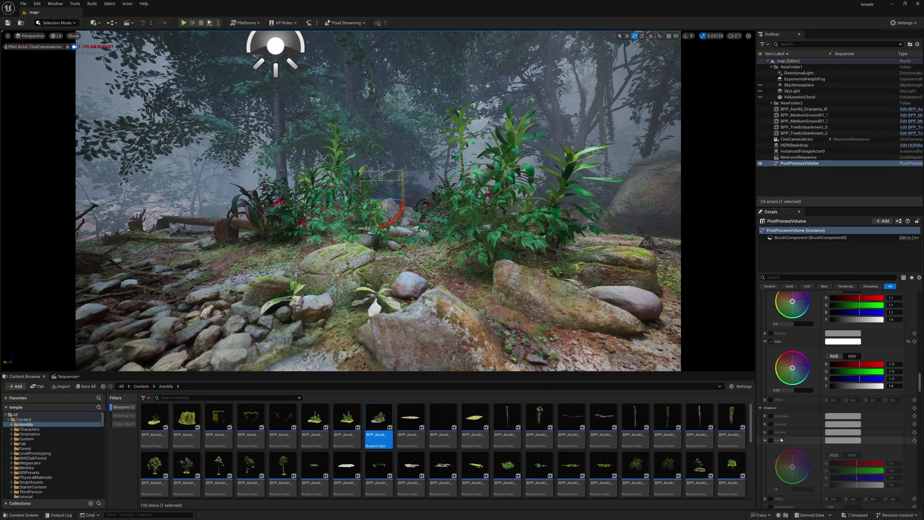
{"action": "left_click", "coordinate": [771, 424]}
{"action": "left_click", "coordinate": [765, 424]}
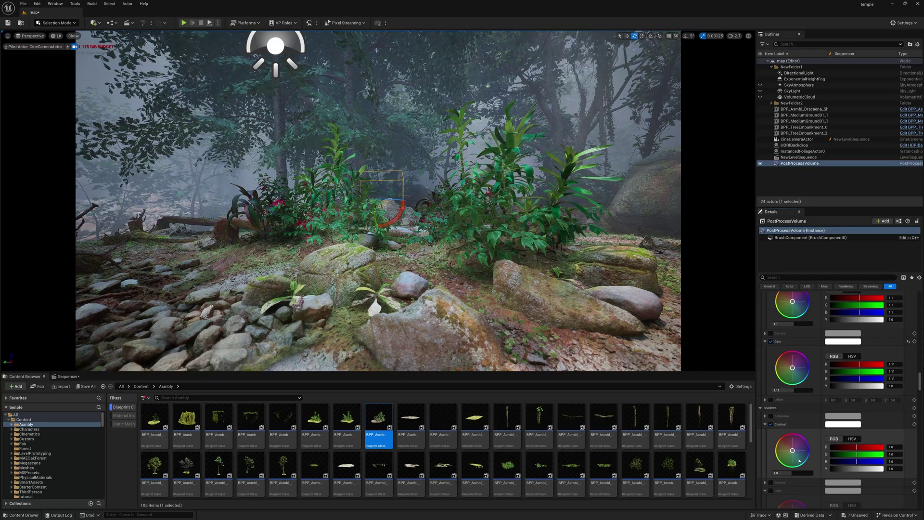
{"action": "left_click_drag", "start_coordinate": [802, 473], "coordinate": [805, 473]}
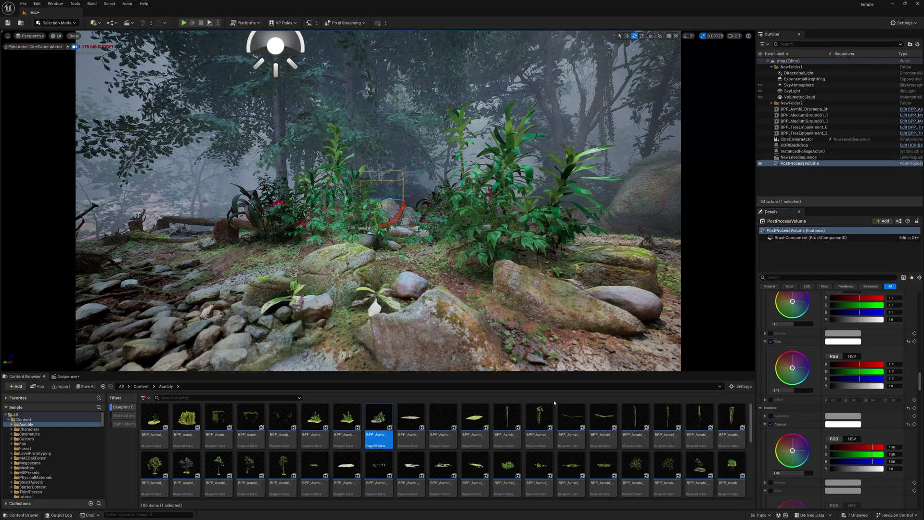
- Shorten the CineCameraActor's Manual Focus Distance to the depth of the plants using the debug focus plane, and turn the plane off
{"action": "left_click", "coordinate": [792, 139]}
{"action": "scroll", "coordinate": [781, 395], "scroll_direction": "up", "scroll_amount": 15}
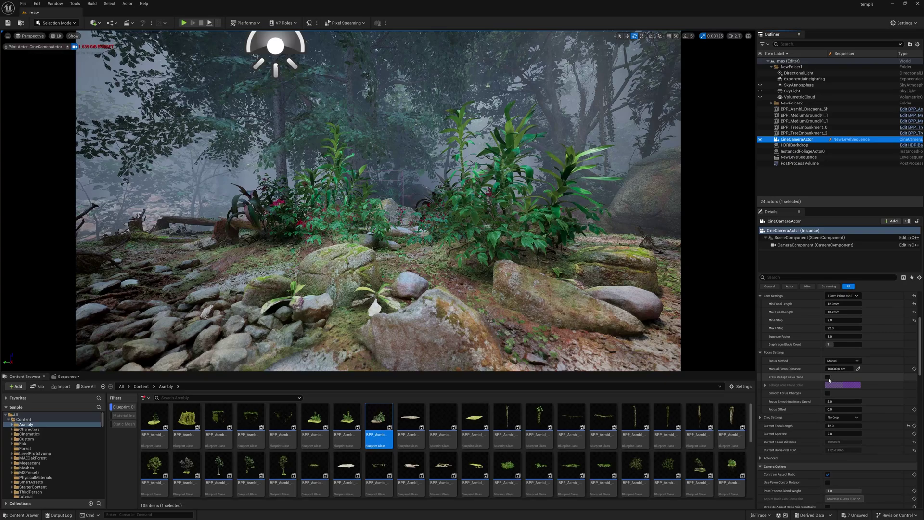
{"action": "left_click", "coordinate": [828, 377]}
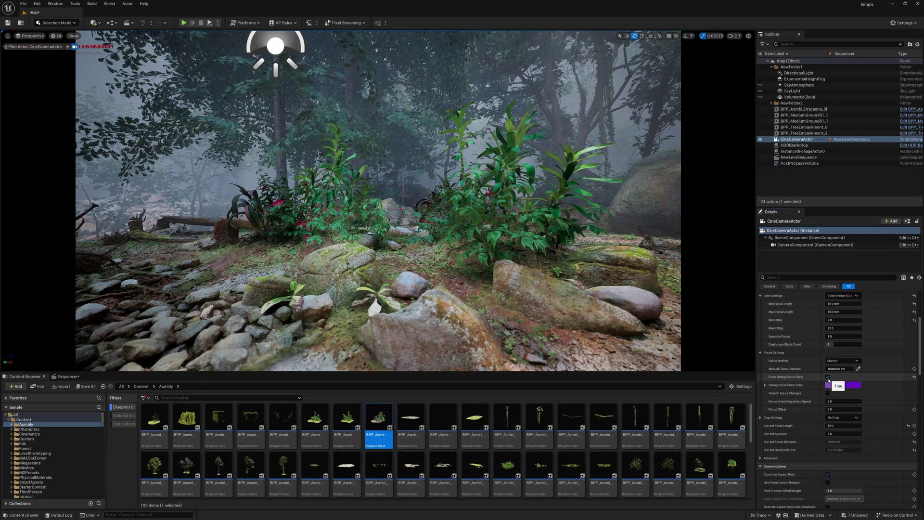
{"action": "left_click_drag", "start_coordinate": [839, 369], "coordinate": [780, 369]}
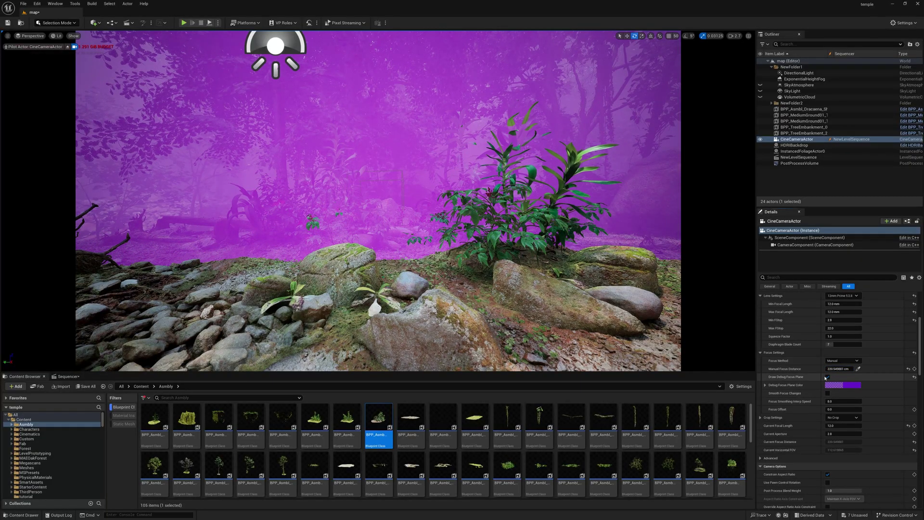
{"action": "left_click", "coordinate": [827, 377]}
- Set the CineCameraActor's Min FStop to 0 and its Current Aperture to 0.5
{"action": "left_click", "coordinate": [843, 434]}
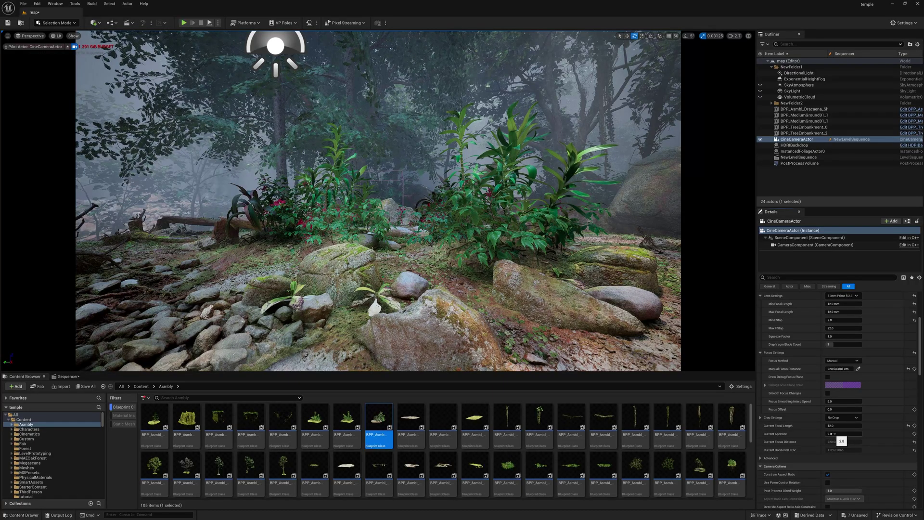
{"action": "scroll", "coordinate": [841, 383], "scroll_direction": "up", "scroll_amount": 2}
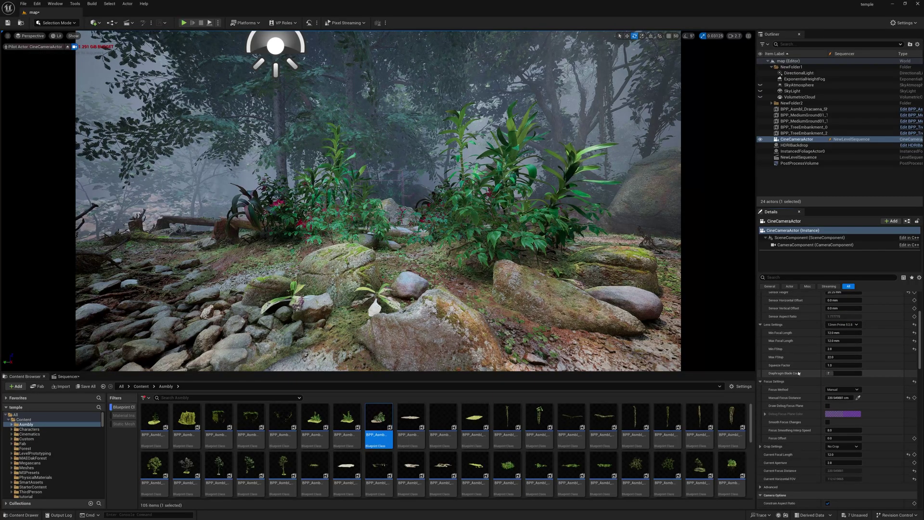
{"action": "left_click", "coordinate": [839, 351]}
{"action": "type", "text": "0"}
{"action": "key", "text": "Return"}
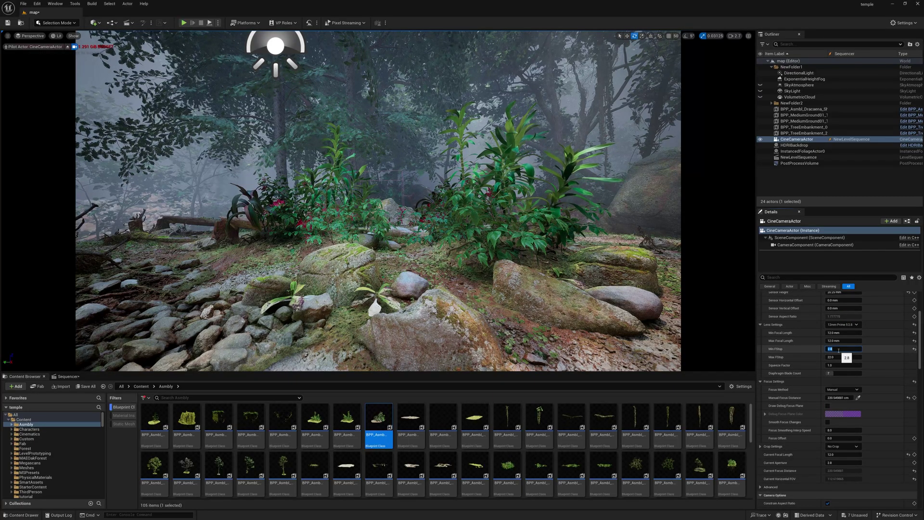
{"action": "scroll", "coordinate": [843, 380], "scroll_direction": "down", "scroll_amount": 5}
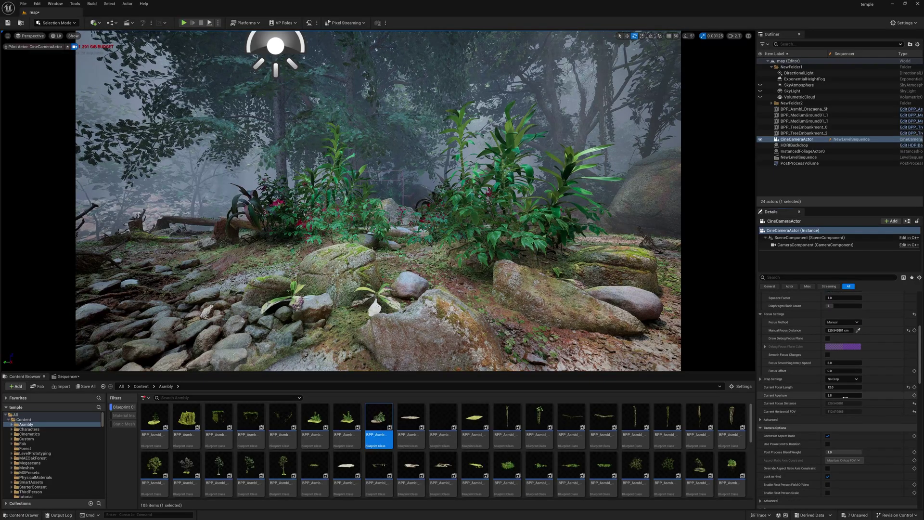
{"action": "key", "text": "Return"}
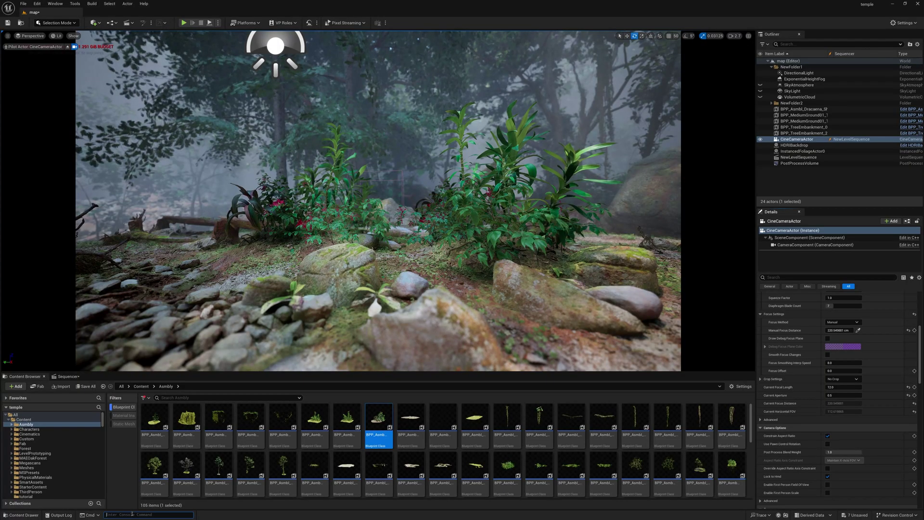
- Run the console command r.TemporalAA.Upsampling
{"action": "type", "text": "r."}
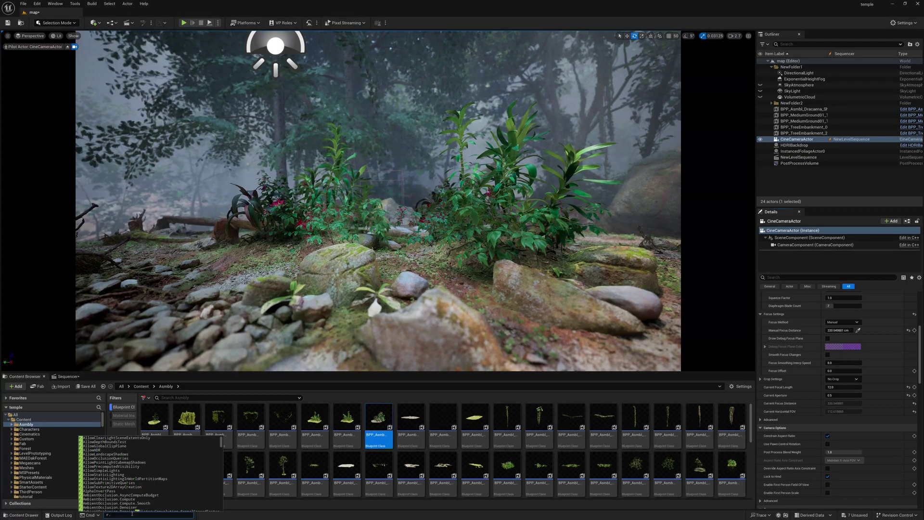
{"action": "type", "text": "tempor"}
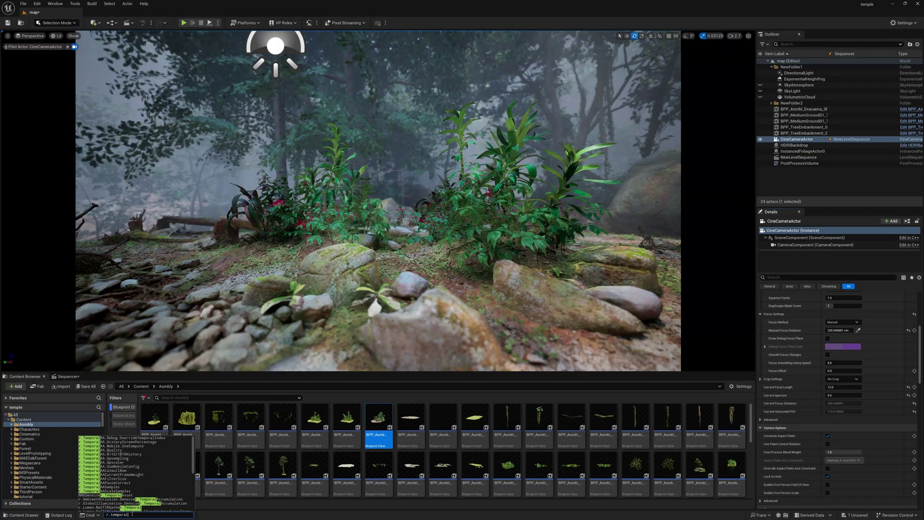
{"action": "type", "text": "al"}
{"action": "key", "text": "BackSpace"}
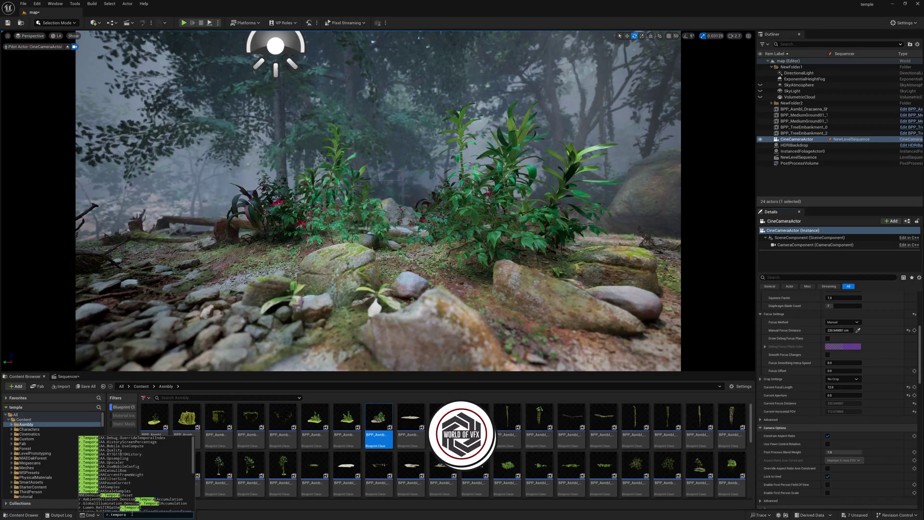
{"action": "type", "text": "l"}
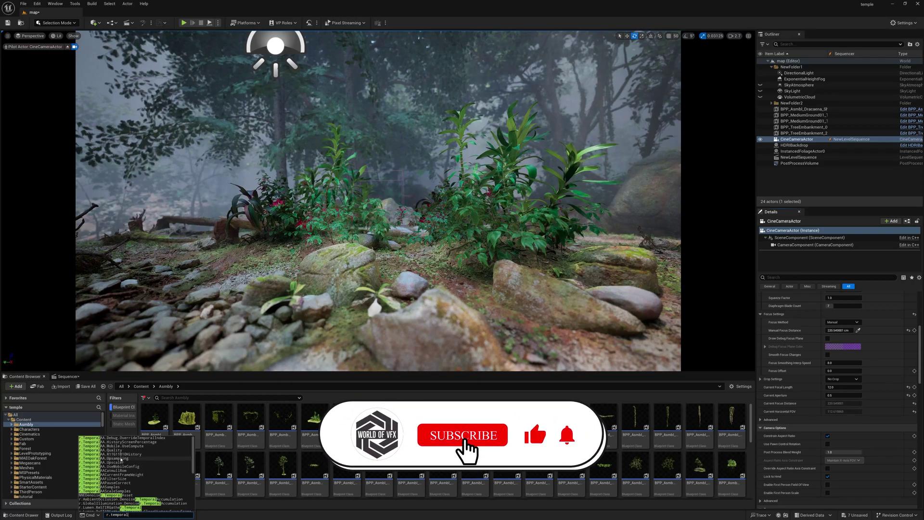
{"action": "left_click", "coordinate": [121, 459]}
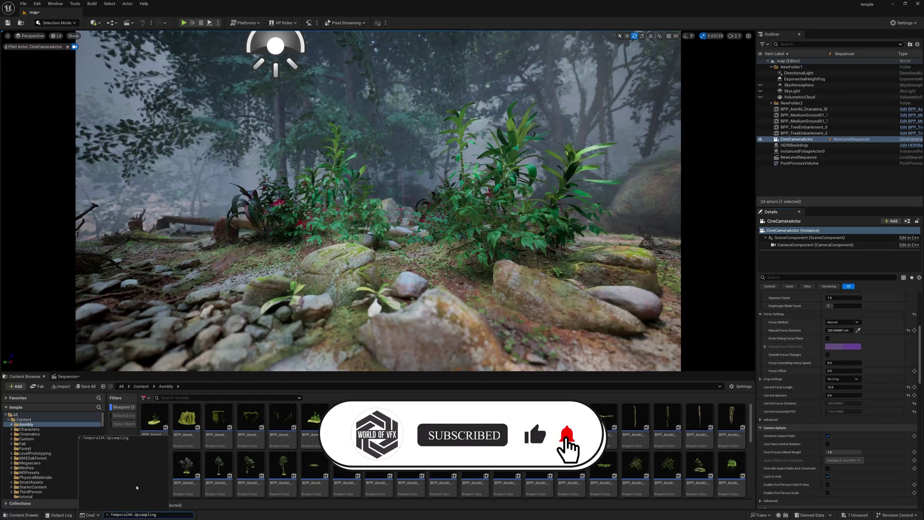
{"action": "key", "text": "Return"}
{"action": "key", "text": "Return"}
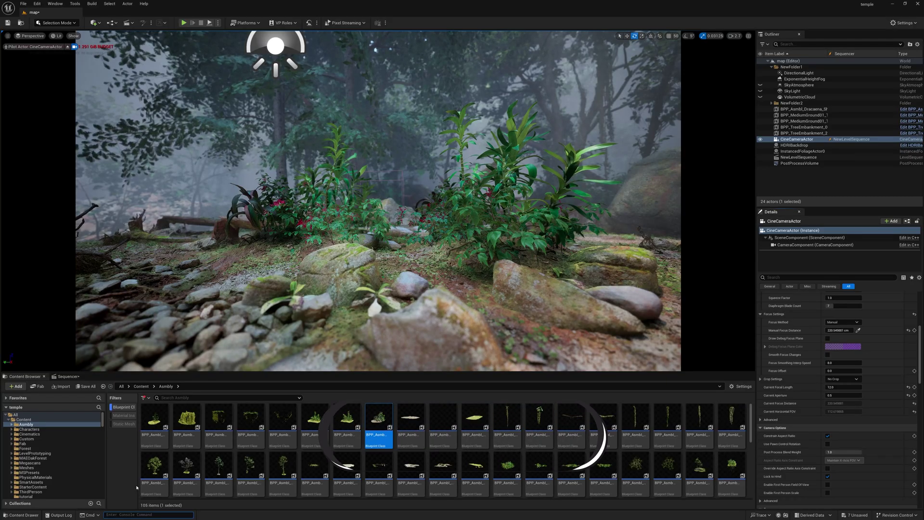
- Try a Current Aperture of 0.1 on the CineCameraActor and settle on 0.35
{"action": "left_click", "coordinate": [766, 193]}
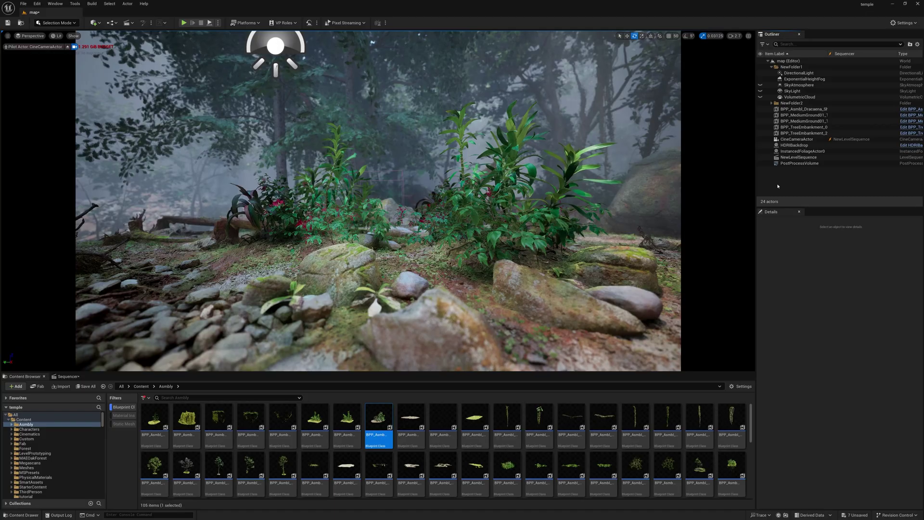
{"action": "left_click", "coordinate": [800, 139]}
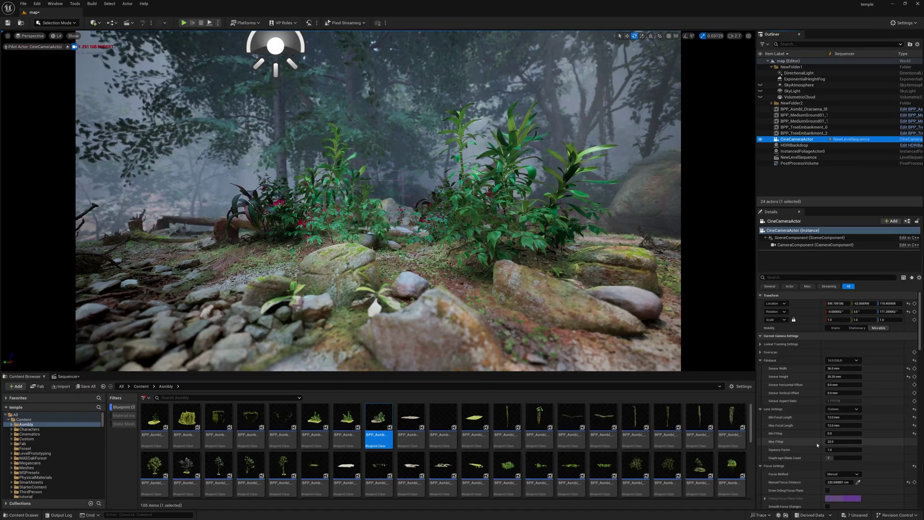
{"action": "scroll", "coordinate": [842, 457], "scroll_direction": "down", "scroll_amount": 4}
{"action": "left_click", "coordinate": [840, 470]}
{"action": "type", "text": "0.1"}
{"action": "key", "text": "Return"}
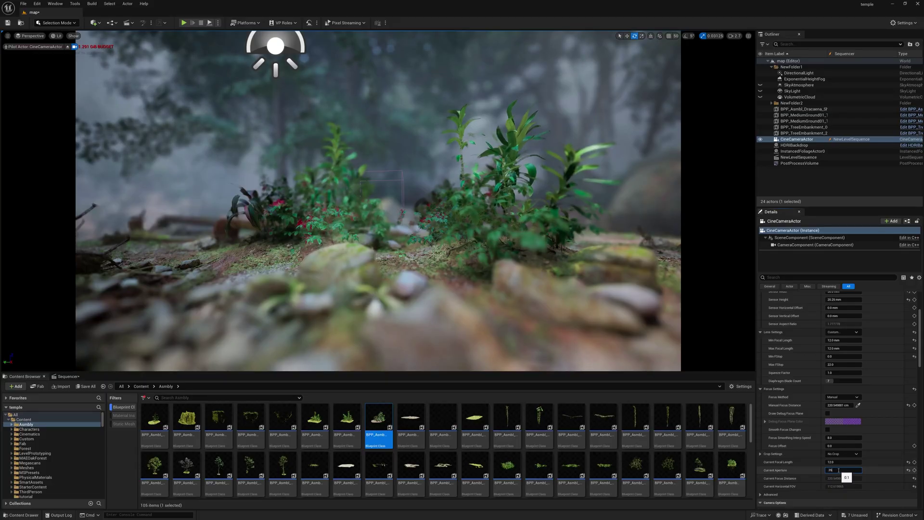
{"action": "type", "text": ".35"}
{"action": "key", "text": "Return"}
{"action": "left_click", "coordinate": [795, 173]}
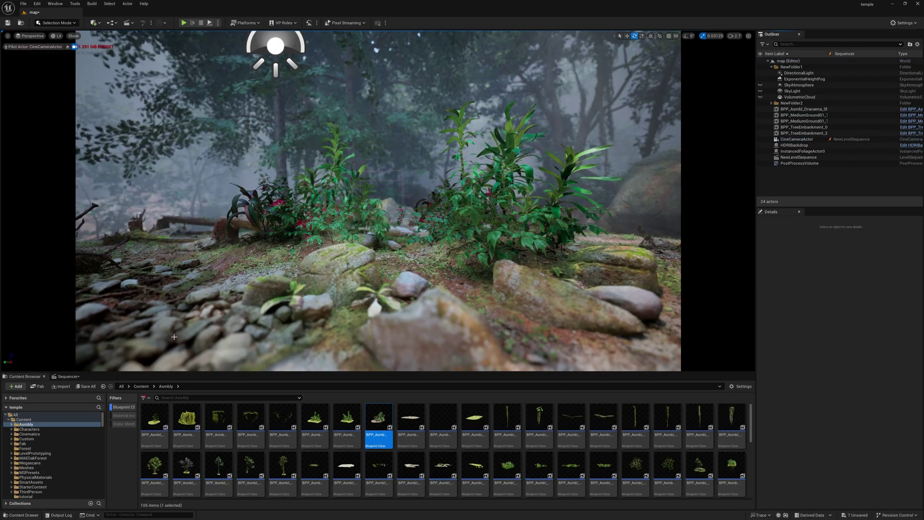
- At frame 0149 of the level sequence, keyframe the CineCameraActor pushed in closer to the plants, using a camera speed of 0.03
{"action": "left_click", "coordinate": [70, 378]}
{"action": "left_click", "coordinate": [77, 430]}
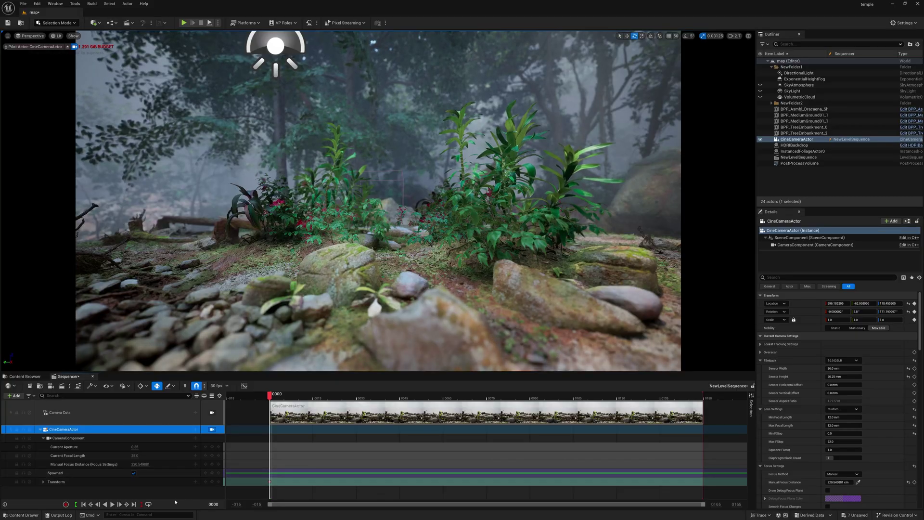
{"action": "left_click", "coordinate": [134, 504]}
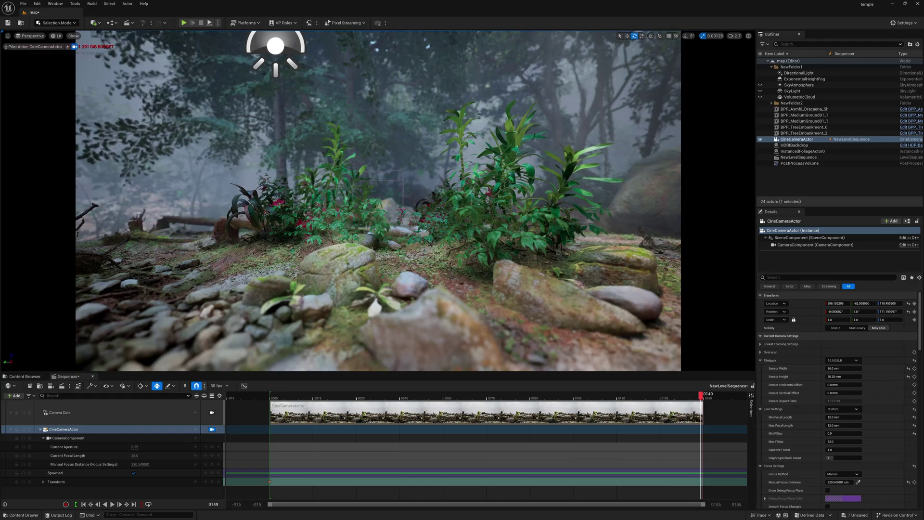
{"action": "right_click", "coordinate": [443, 252]}
{"action": "left_click", "coordinate": [758, 172]}
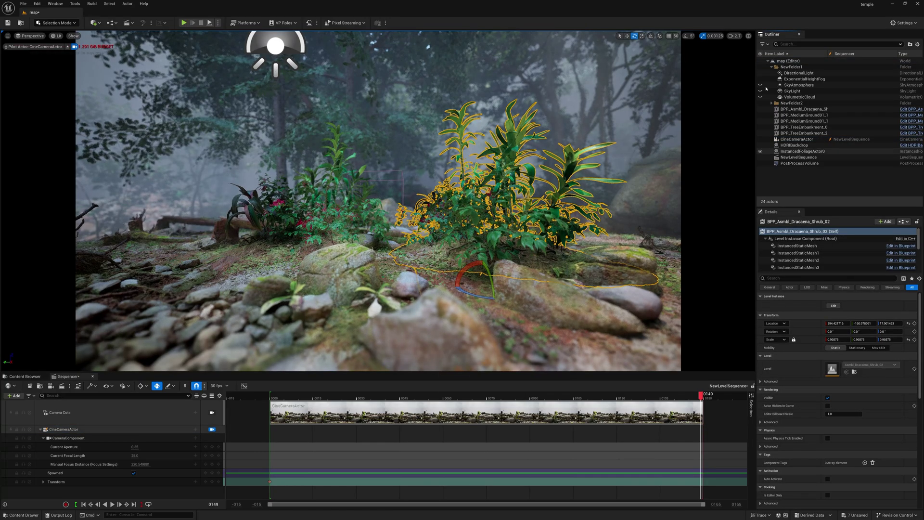
{"action": "left_click", "coordinate": [735, 36]}
{"action": "left_click_drag", "start_coordinate": [698, 51], "coordinate": [660, 51]}
{"action": "key", "text": "w"}
{"action": "right_click_drag", "start_coordinate": [503, 233], "coordinate": [521, 228]}
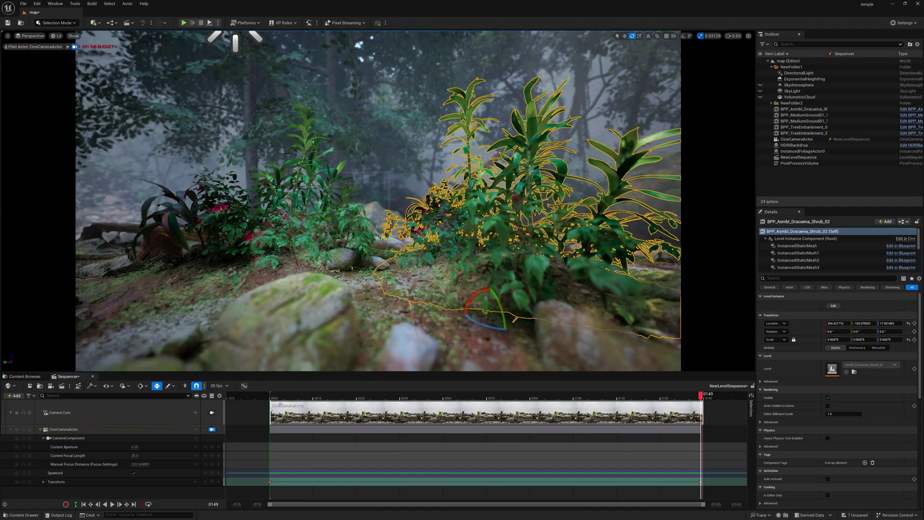
- Change the interpolation of the CineCameraActor's start and end Transform keyframes to linear and play back the camera move
{"action": "key", "text": "space"}
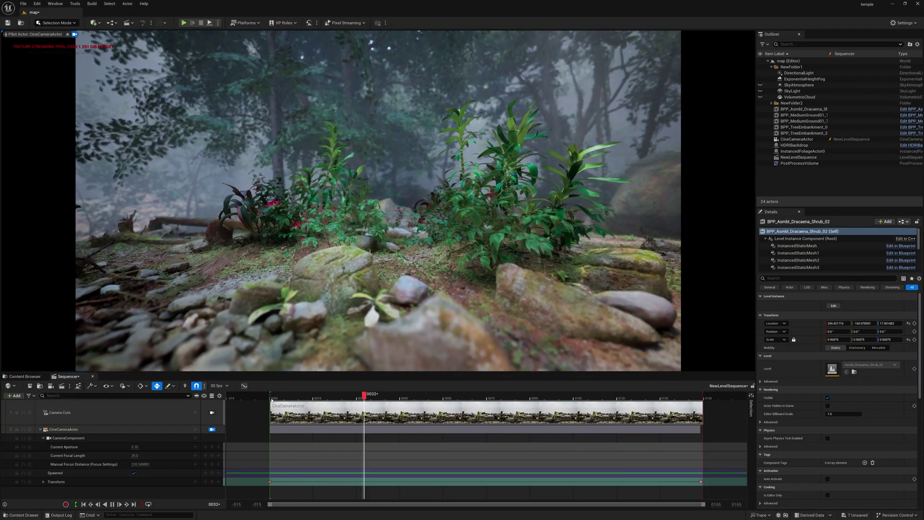
{"action": "key", "text": "space"}
{"action": "left_click_drag", "start_coordinate": [261, 489], "coordinate": [696, 445]}
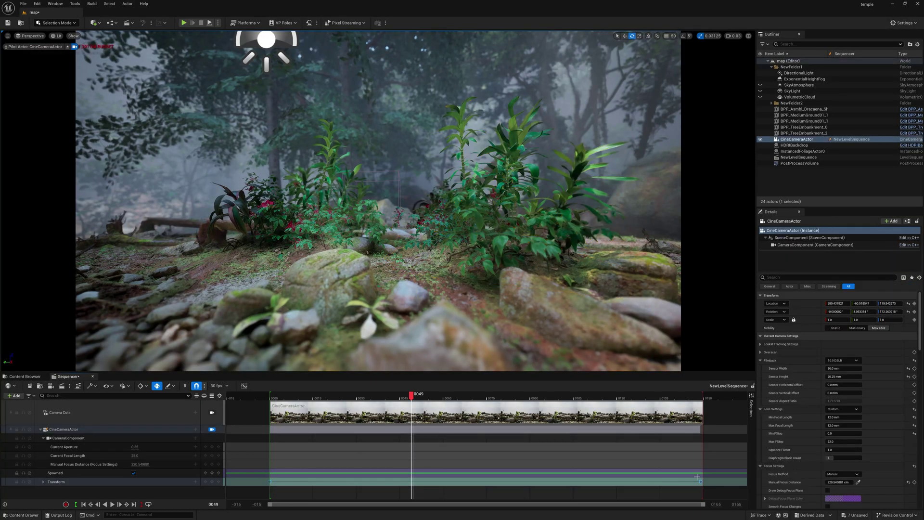
{"action": "right_click", "coordinate": [701, 481]}
{"action": "left_click", "coordinate": [714, 433]}
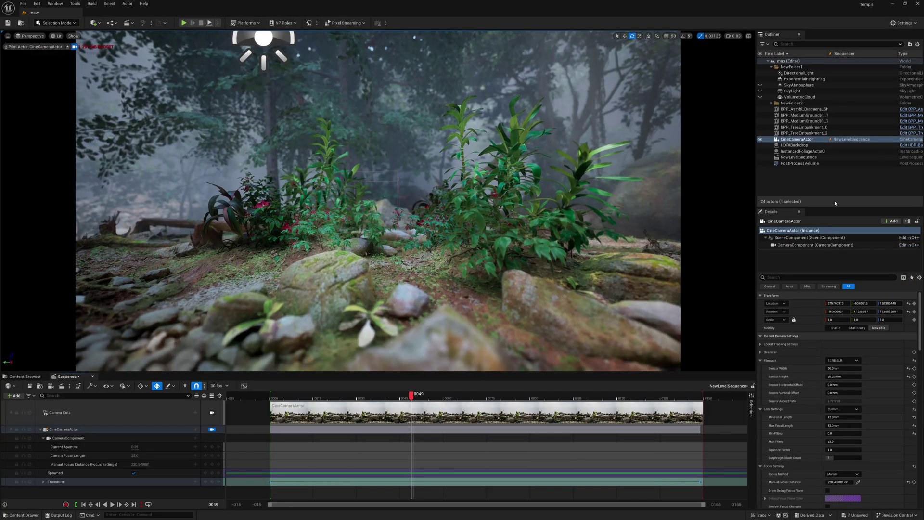
{"action": "left_click", "coordinate": [834, 180]}
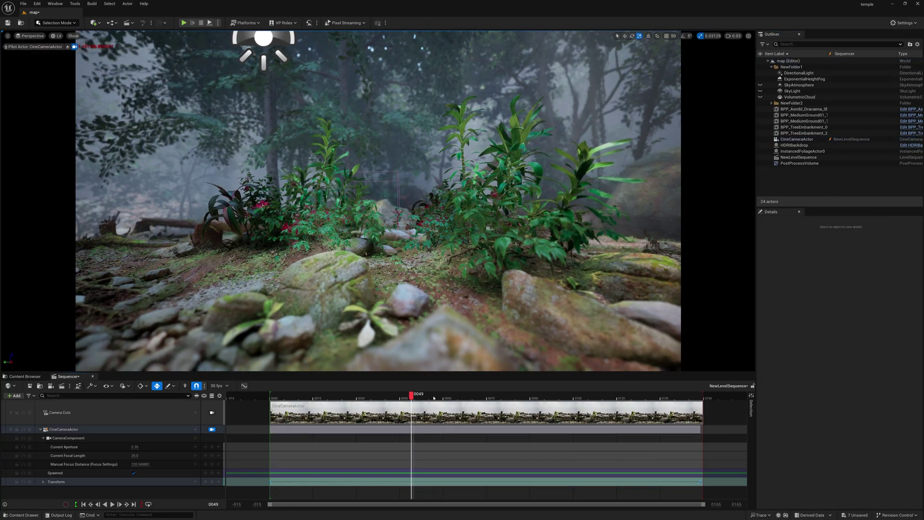
{"action": "key", "text": "space"}
{"action": "key", "text": "space"}
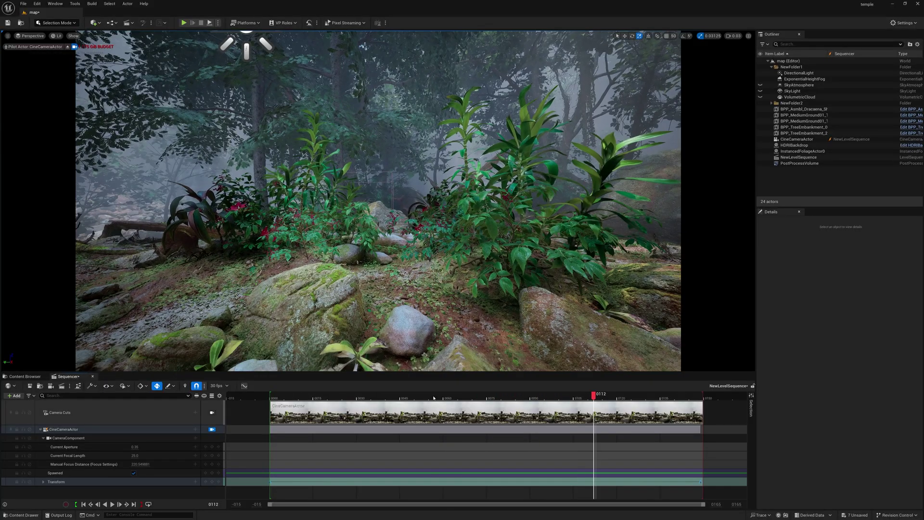